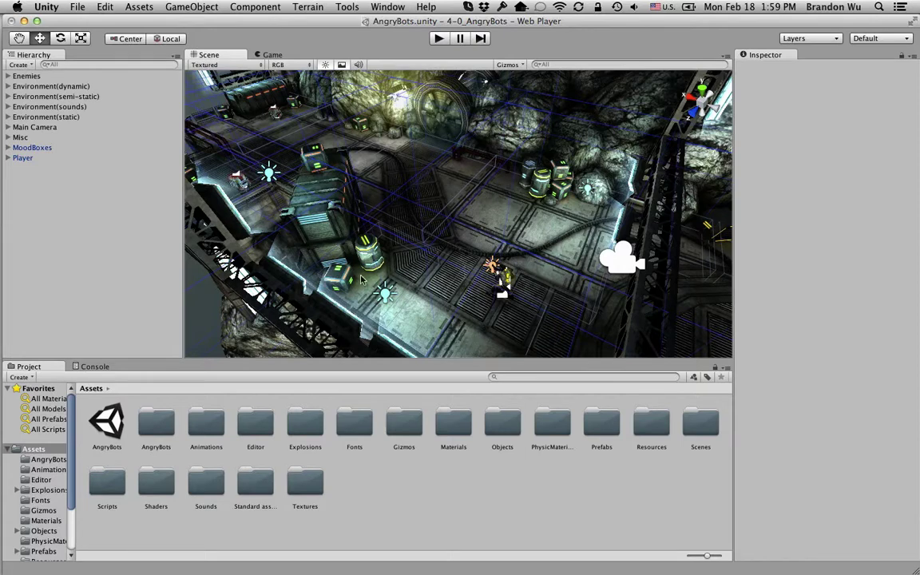
Select a barrelLarge, nudge it along its X axis, then undo the move
{"action": "left_click", "coordinate": [366, 250]}
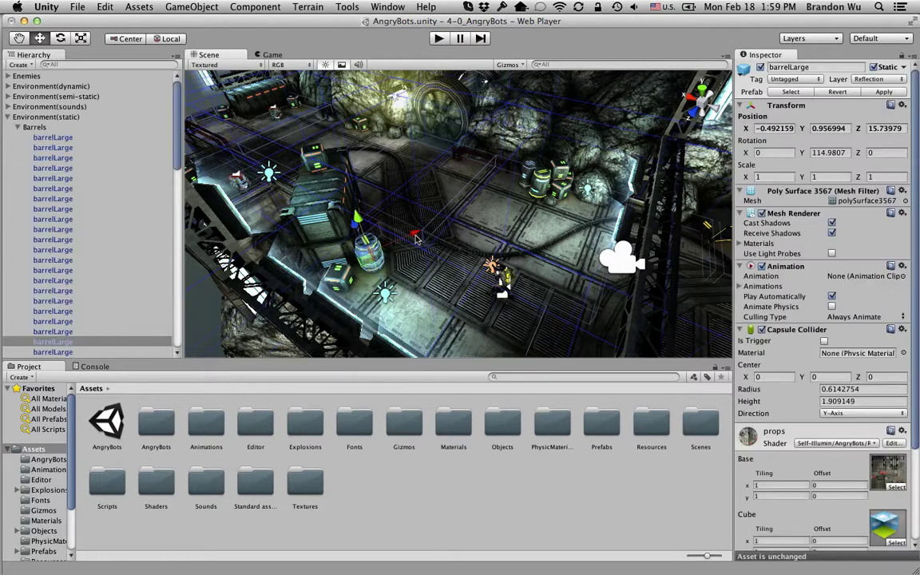
{"action": "left_click_drag", "start_coordinate": [417, 235], "coordinate": [435, 232]}
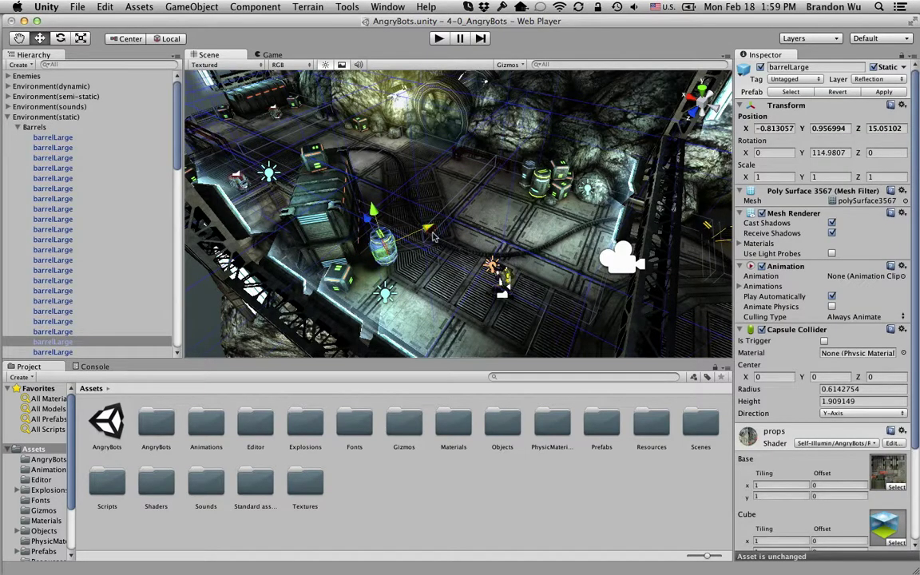
{"action": "key", "text": "super+z"}
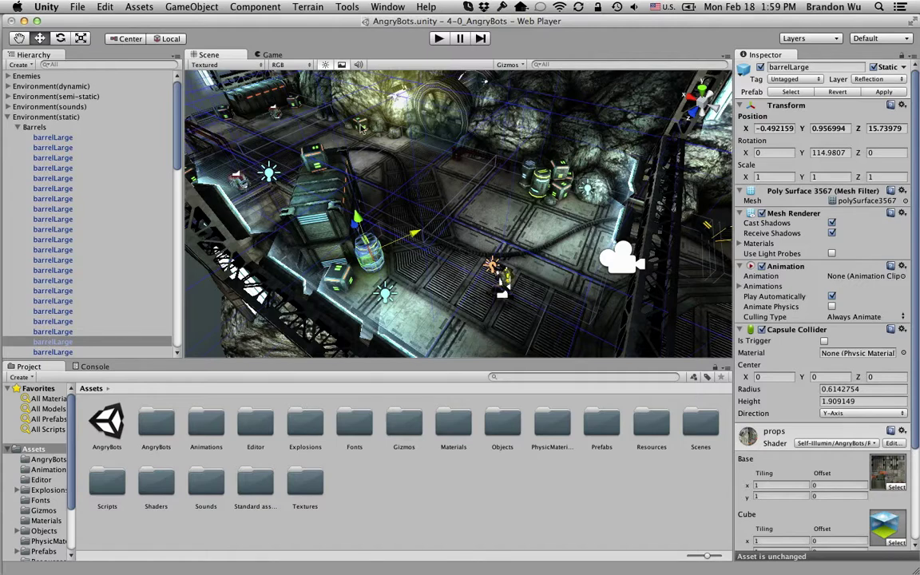
Switch to the Game view, collapse Environment(static) in the Hierarchy and clear the selection
{"action": "left_click", "coordinate": [272, 55]}
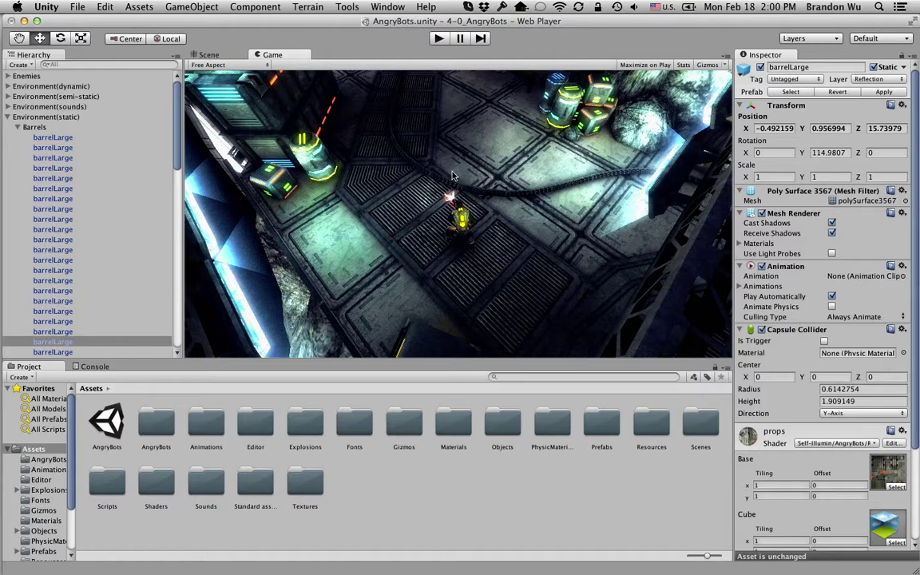
{"action": "left_click", "coordinate": [227, 56]}
{"action": "left_click", "coordinate": [272, 56]}
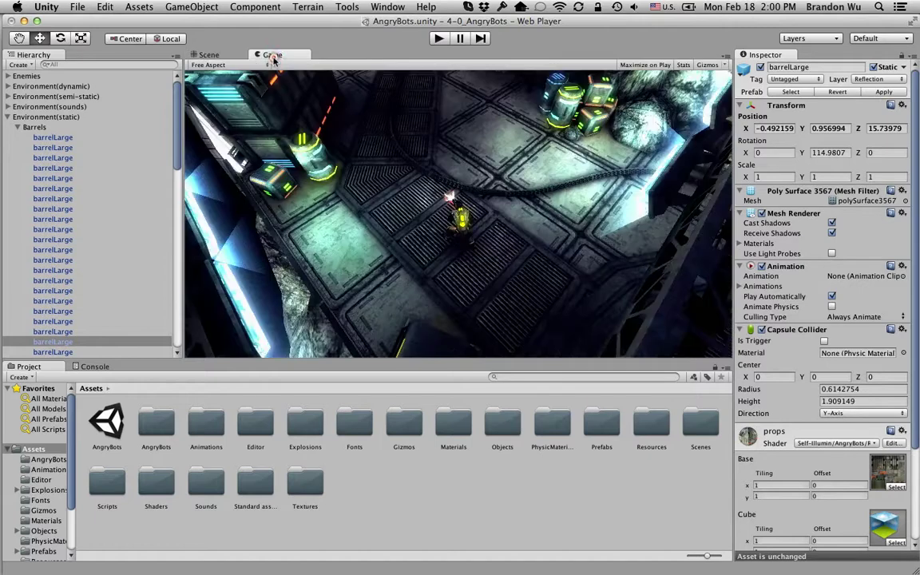
{"action": "left_click", "coordinate": [6, 118]}
{"action": "left_click", "coordinate": [62, 228]}
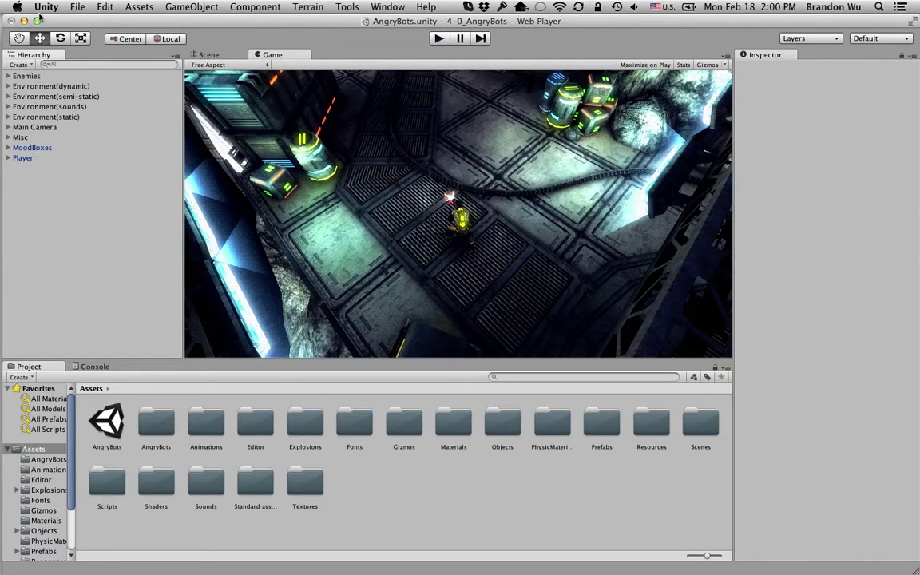
Return to the Scene view and frame the selected Player object
{"action": "left_click", "coordinate": [40, 117]}
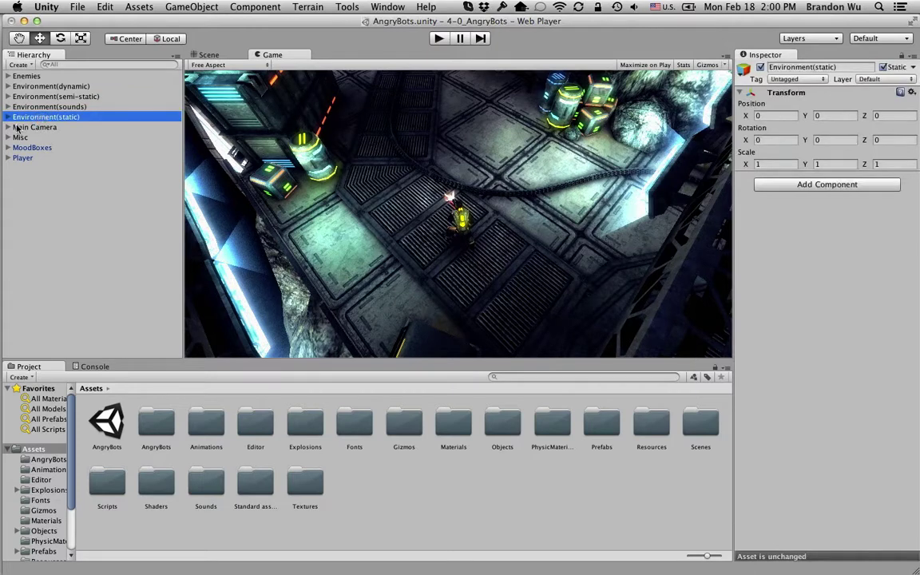
{"action": "left_click", "coordinate": [23, 158]}
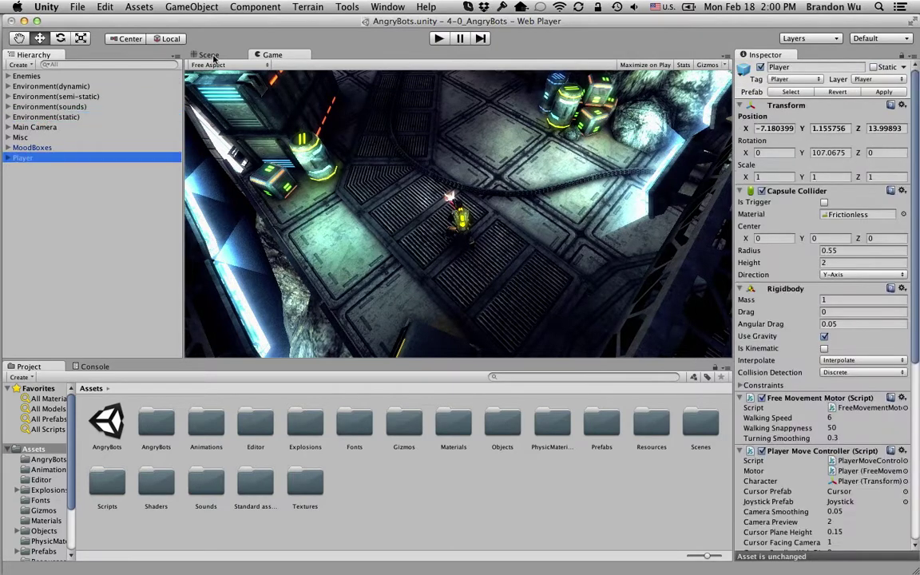
{"action": "left_click", "coordinate": [196, 55]}
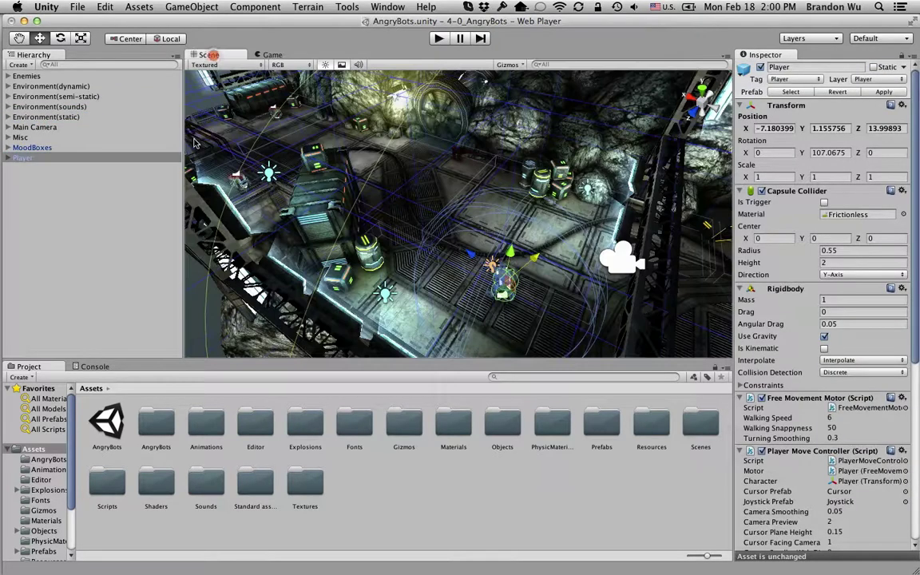
{"action": "left_click", "coordinate": [64, 199]}
{"action": "left_click", "coordinate": [24, 158]}
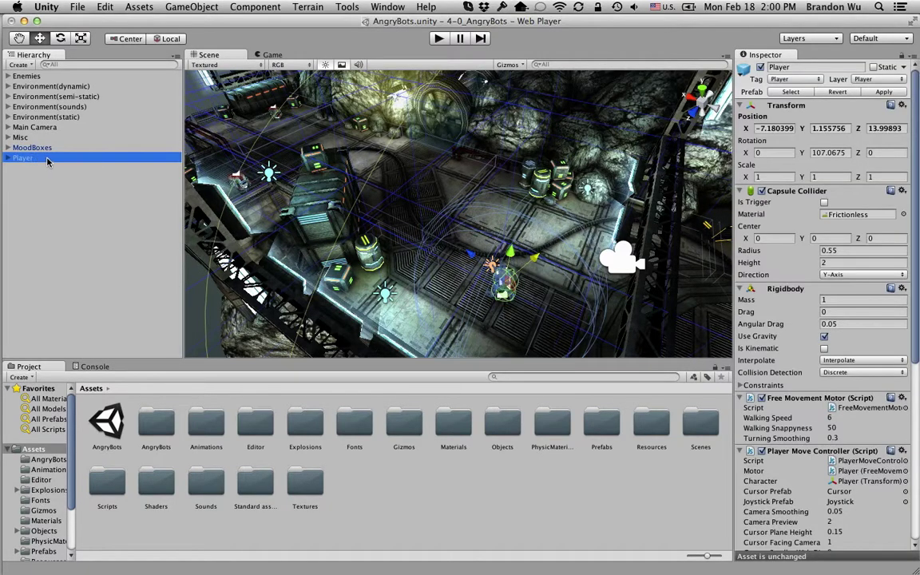
{"action": "double_click", "coordinate": [46, 158]}
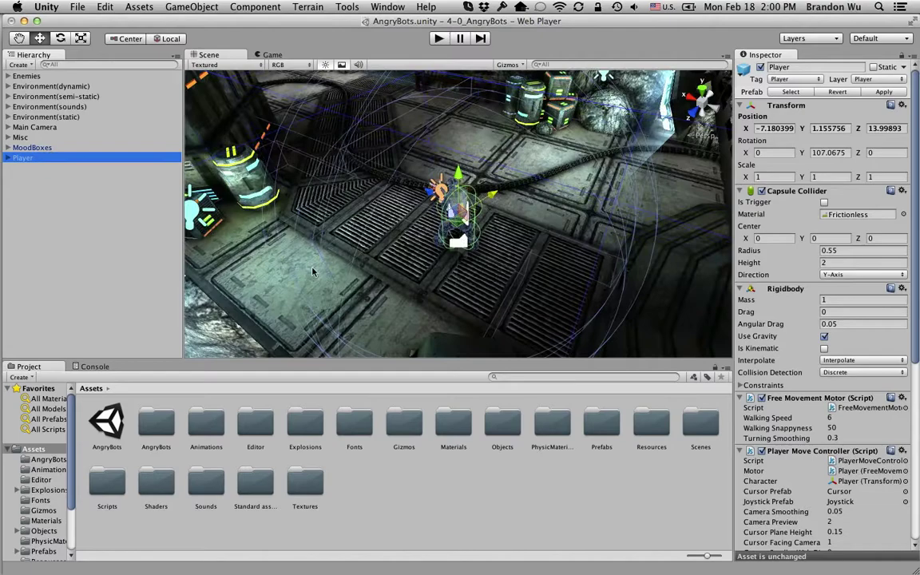
Orbit around the Player, trial-move it upward and undo, and peek inside MoodBoxes
{"action": "left_click_drag", "start_coordinate": [313, 272], "coordinate": [577, 251], "text": "alt"}
{"action": "scroll", "coordinate": [571, 199], "scroll_direction": "up", "scroll_amount": 3}
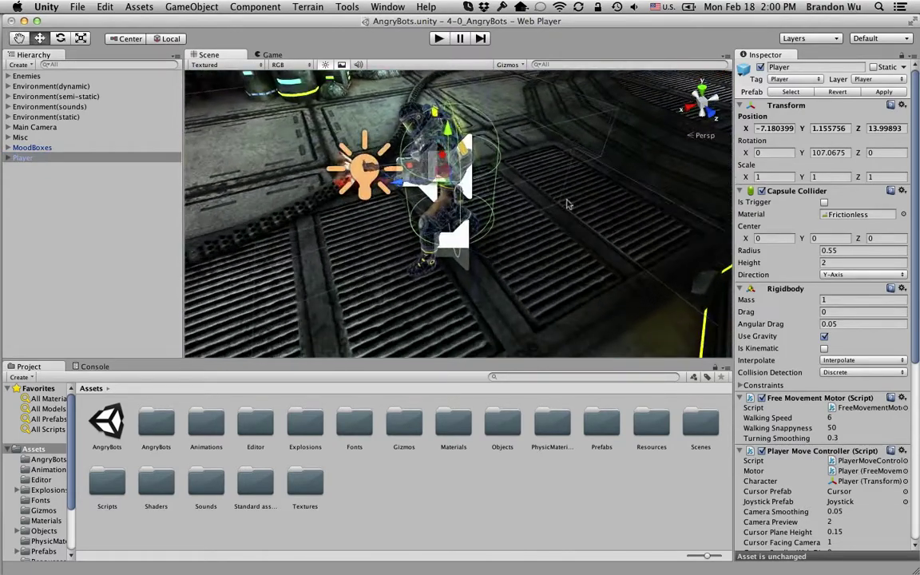
{"action": "double_click", "coordinate": [124, 159]}
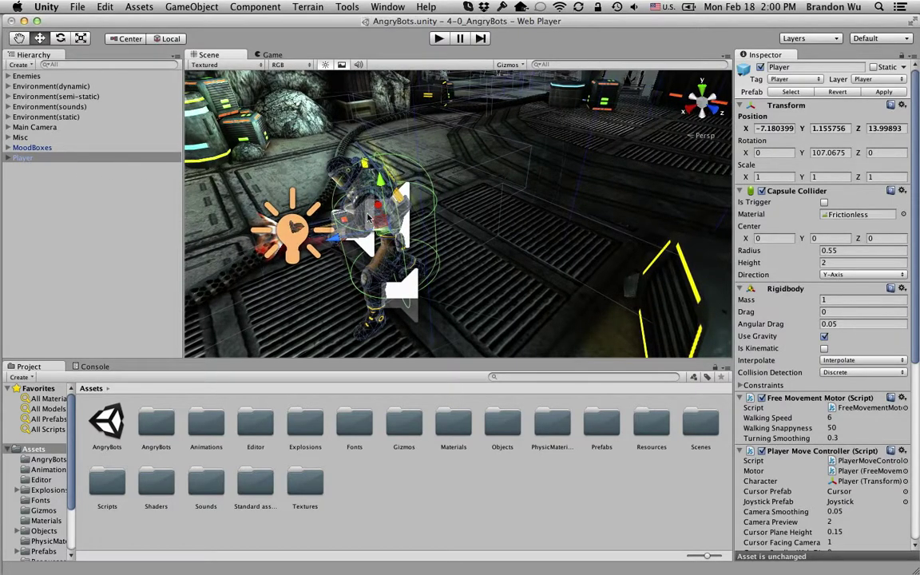
{"action": "left_click_drag", "start_coordinate": [378, 177], "coordinate": [337, 153]}
{"action": "key", "text": "super+z"}
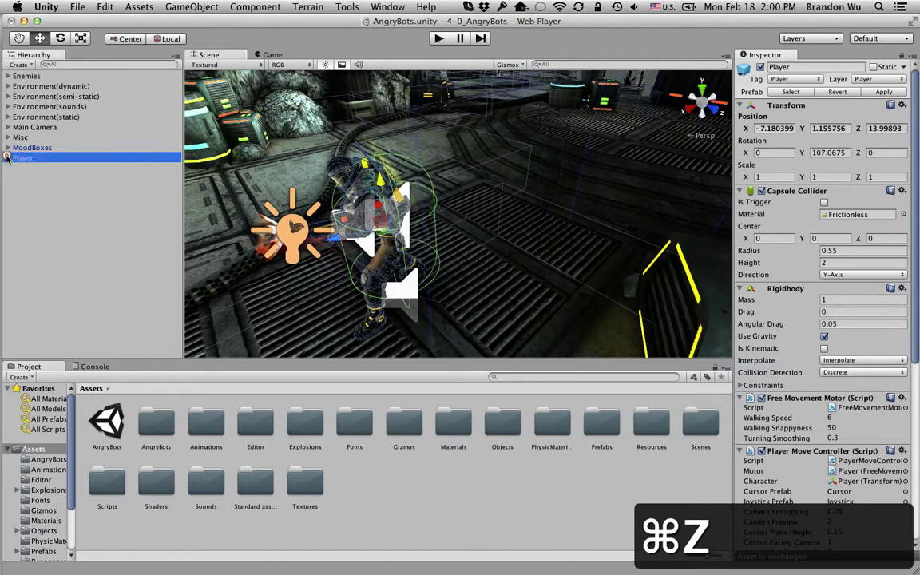
{"action": "left_click", "coordinate": [8, 148]}
{"action": "left_click", "coordinate": [7, 148]}
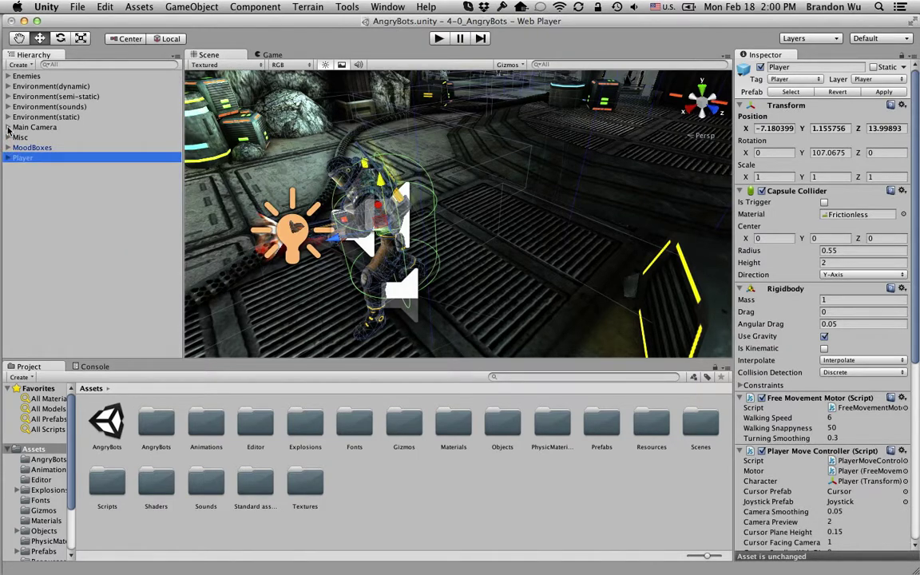
Expand Environment(static) and frame the first barrelLarge close up, orbiting around it
{"action": "left_click", "coordinate": [8, 128]}
{"action": "left_click", "coordinate": [8, 127]}
{"action": "left_click", "coordinate": [8, 116]}
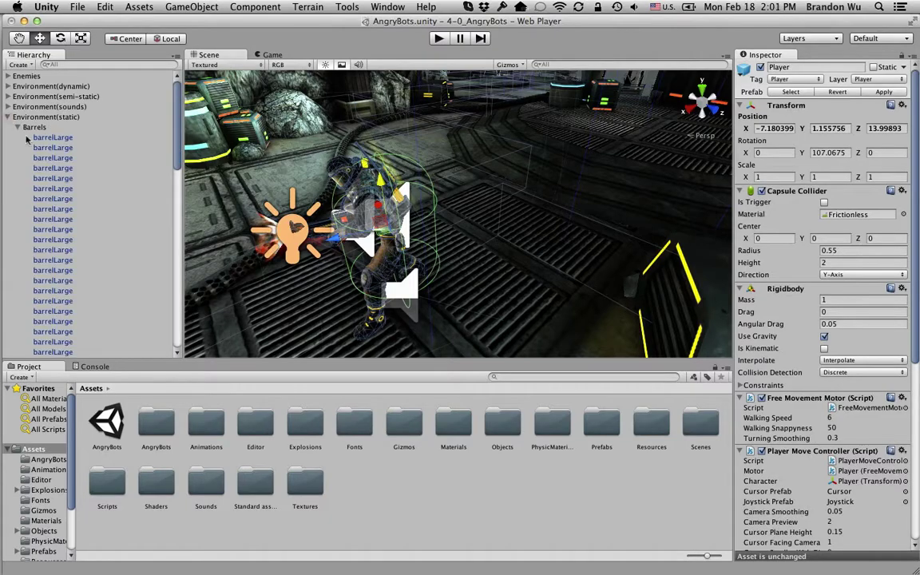
{"action": "double_click", "coordinate": [52, 138]}
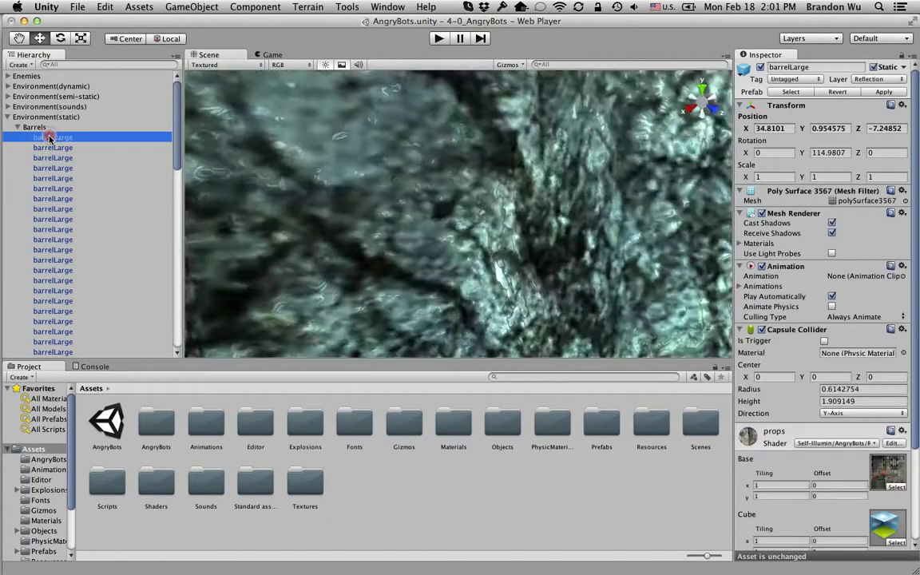
{"action": "left_click_drag", "start_coordinate": [406, 216], "coordinate": [502, 276], "text": "alt"}
{"action": "key", "text": "f"}
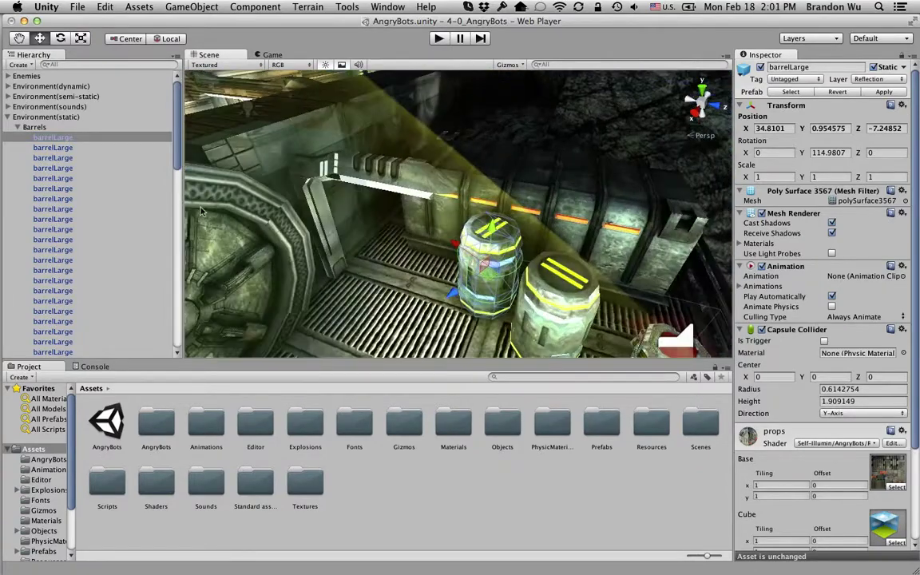
Collapse the Barrels and Environment(static) groups, clear the selection, and adjust zoom
{"action": "left_click", "coordinate": [17, 128]}
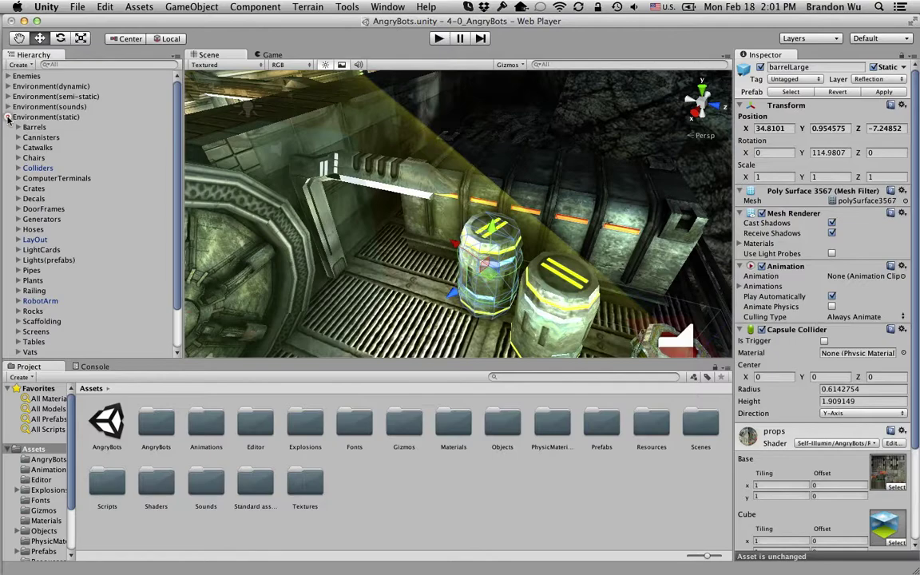
{"action": "left_click", "coordinate": [7, 116]}
{"action": "left_click", "coordinate": [55, 226]}
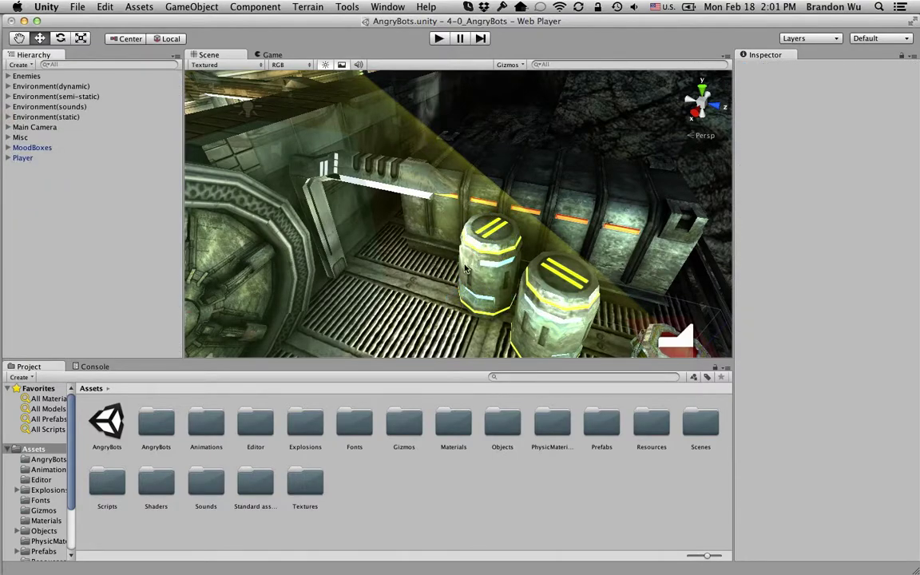
{"action": "scroll", "coordinate": [466, 276], "scroll_direction": "down", "scroll_amount": 15}
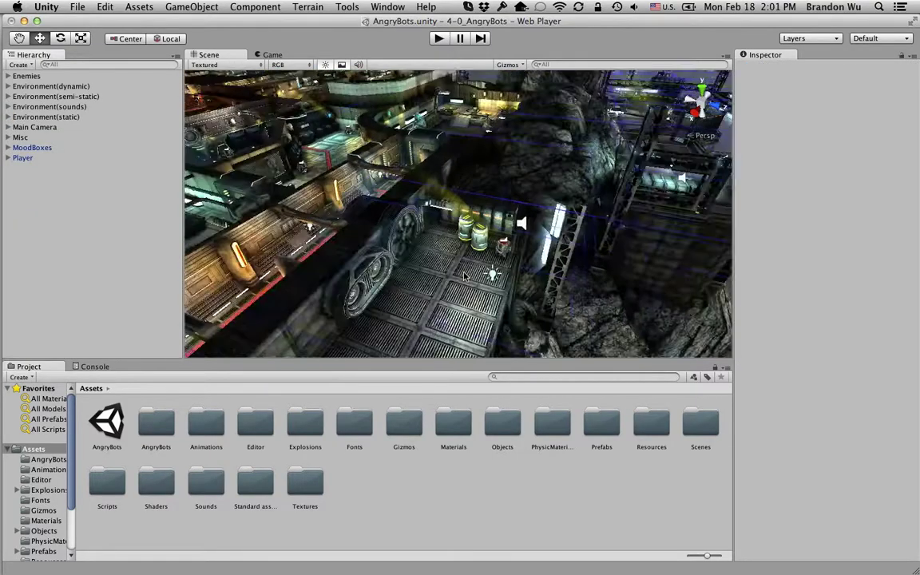
{"action": "scroll", "coordinate": [466, 275], "scroll_direction": "down", "scroll_amount": 10}
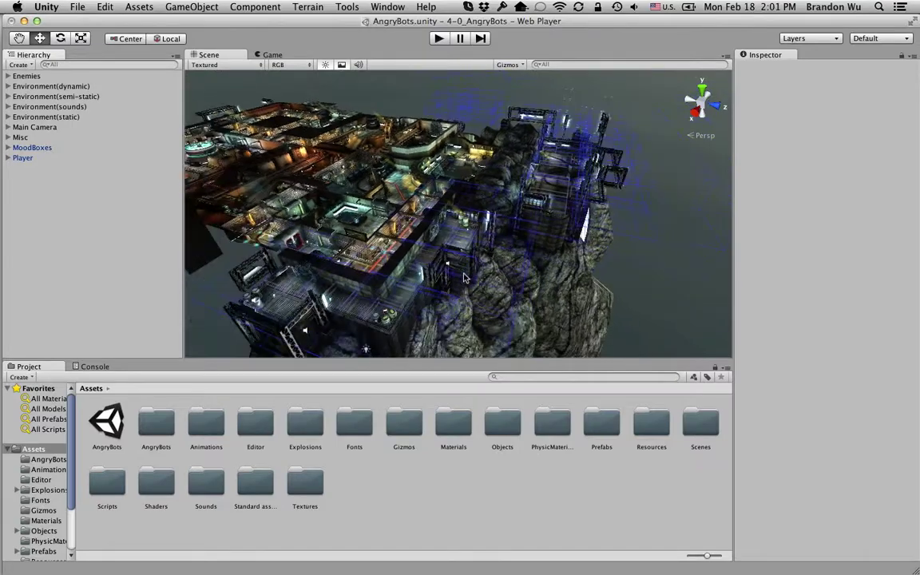
{"action": "scroll", "coordinate": [458, 277], "scroll_direction": "up", "scroll_amount": 20}
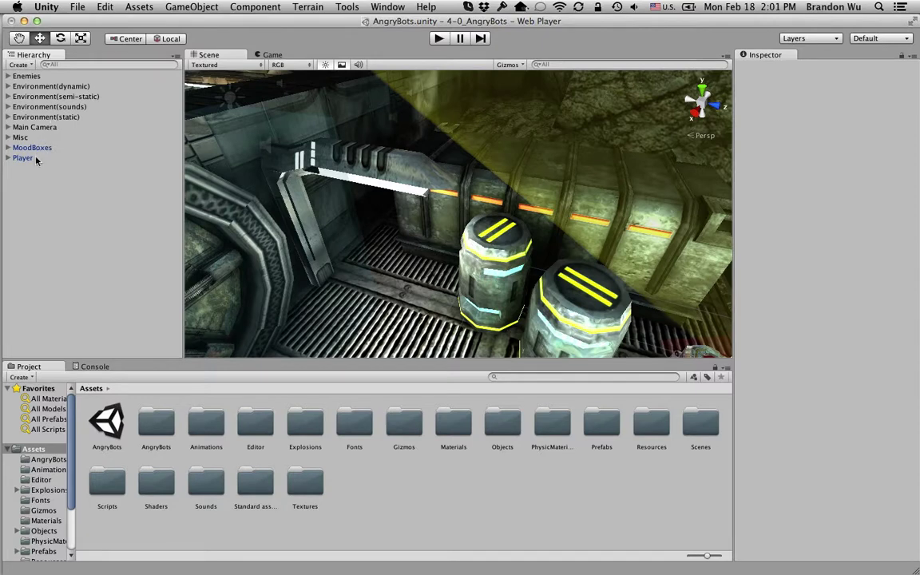
Select the Player and frame it closely in the Scene view
{"action": "left_click", "coordinate": [32, 158]}
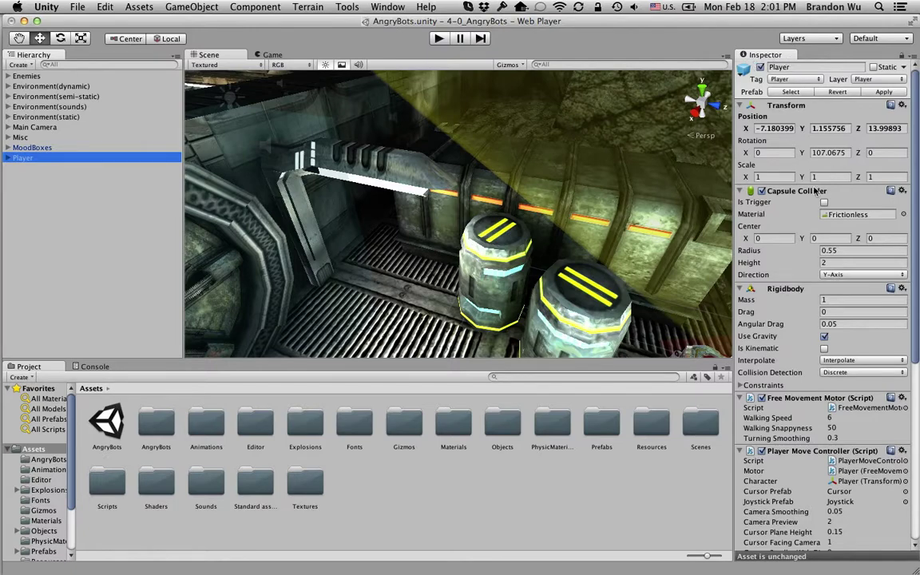
{"action": "mouse_move", "coordinate": [913, 202]}
{"action": "left_mouse_down"}
{"action": "mouse_move", "coordinate": [913, 330]}
{"action": "mouse_move", "coordinate": [913, 200]}
{"action": "left_mouse_up"}
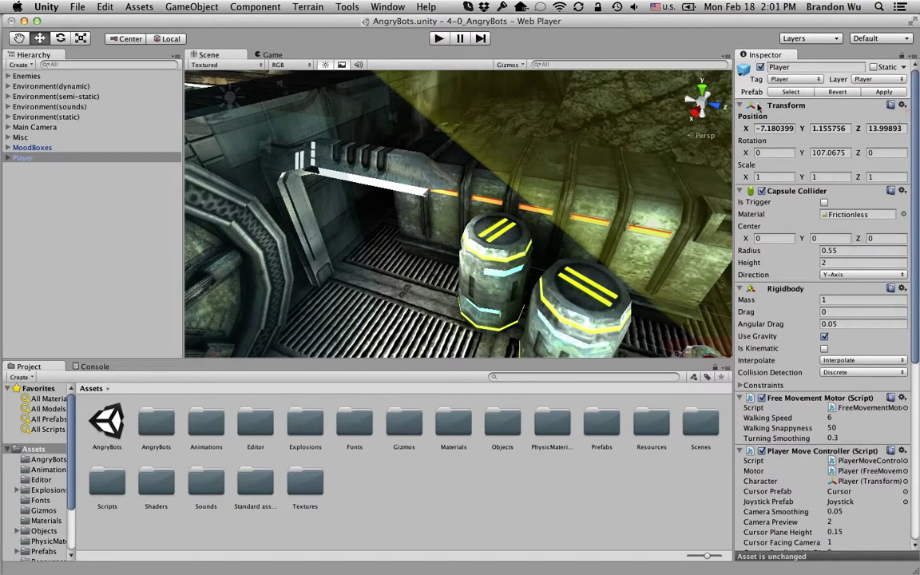
{"action": "double_click", "coordinate": [163, 159]}
{"action": "left_click_drag", "start_coordinate": [410, 191], "coordinate": [428, 207], "text": "alt"}
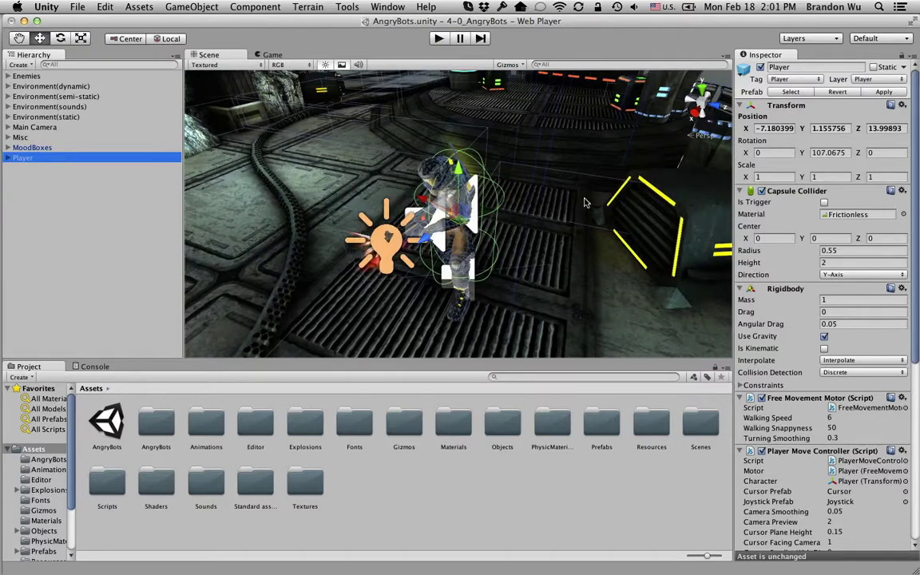
Collapse all nine Player components, then expand only Transform to show position, rotation and scale
{"action": "left_click", "coordinate": [740, 106]}
{"action": "left_click", "coordinate": [741, 117]}
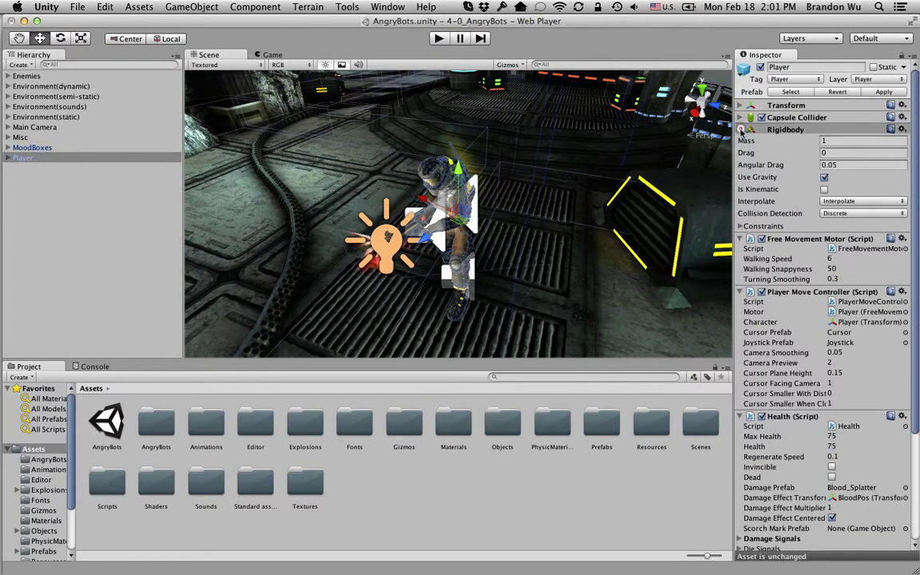
{"action": "left_click", "coordinate": [741, 129]}
{"action": "left_click", "coordinate": [741, 142]}
{"action": "left_click", "coordinate": [741, 153]}
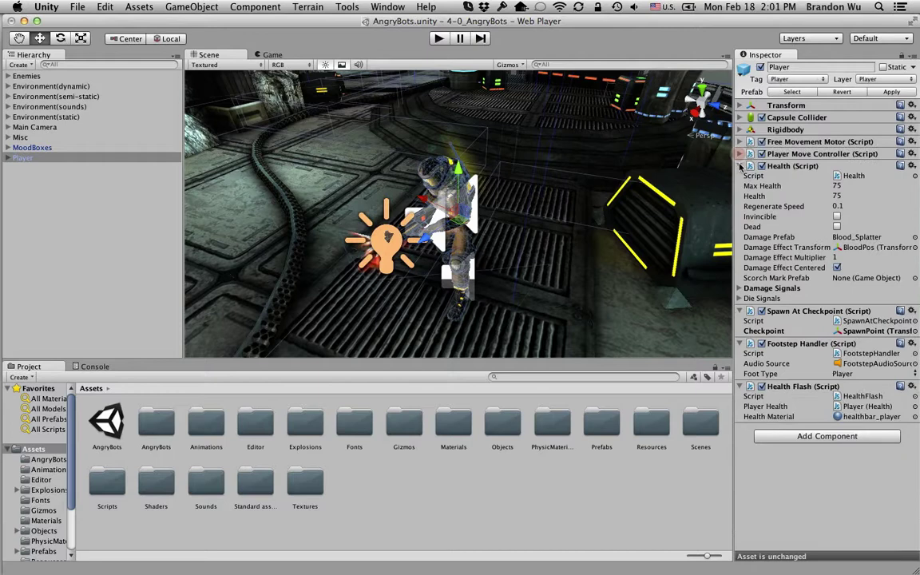
{"action": "left_click", "coordinate": [741, 166]}
{"action": "left_click", "coordinate": [741, 177]}
{"action": "left_click", "coordinate": [741, 190]}
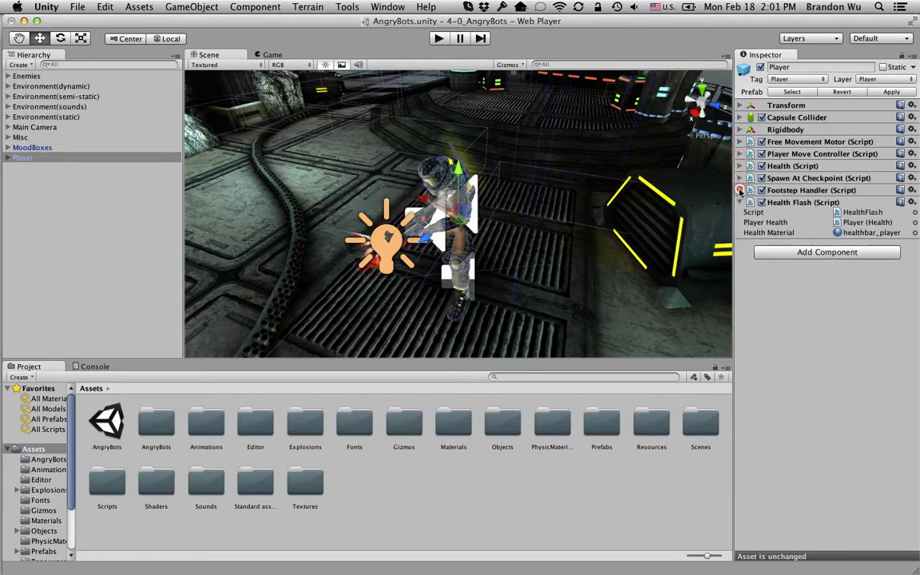
{"action": "left_click", "coordinate": [740, 202]}
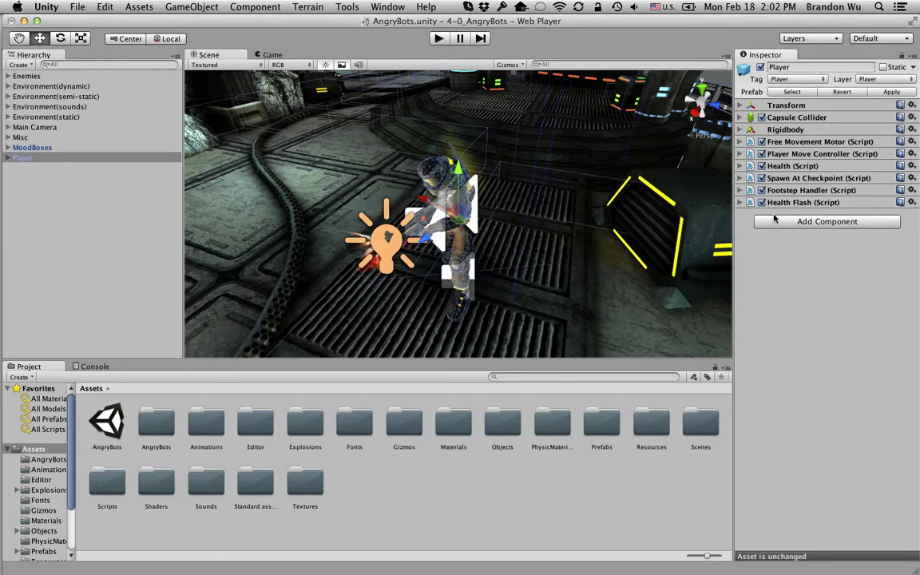
{"action": "left_click", "coordinate": [740, 106]}
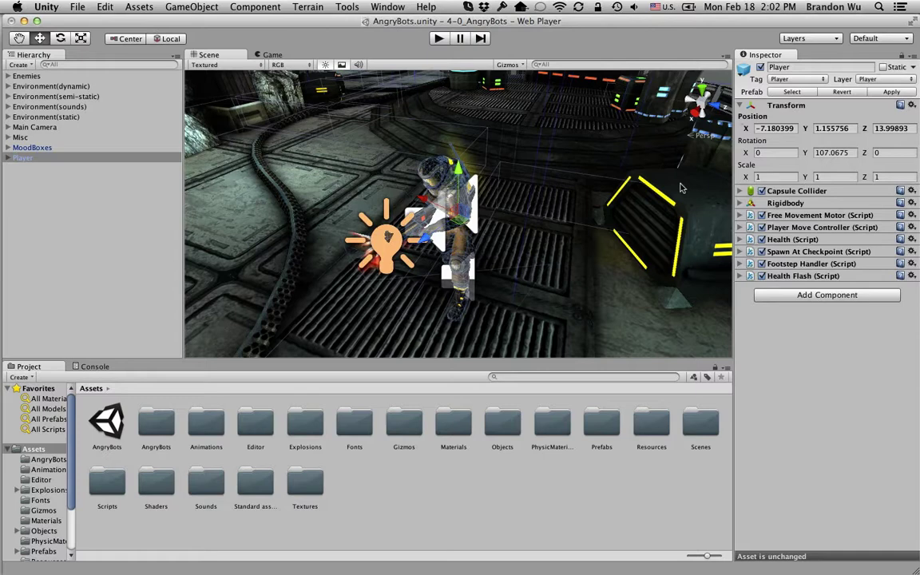
Scrub the Player's Position X value, then undo to restore -7.180399
{"action": "left_click", "coordinate": [748, 130]}
{"action": "left_click_drag", "start_coordinate": [749, 130], "coordinate": [773, 138]}
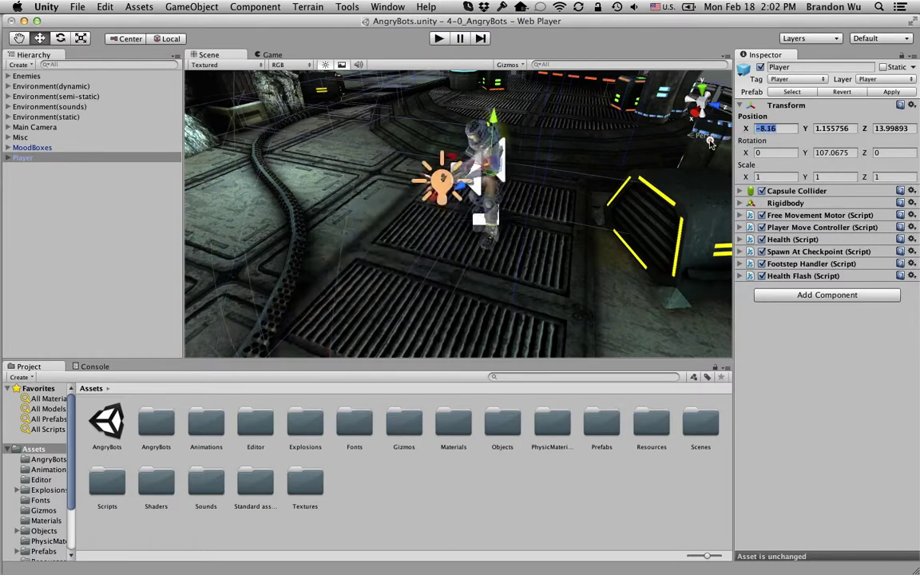
{"action": "left_click_drag", "start_coordinate": [710, 142], "coordinate": [745, 159]}
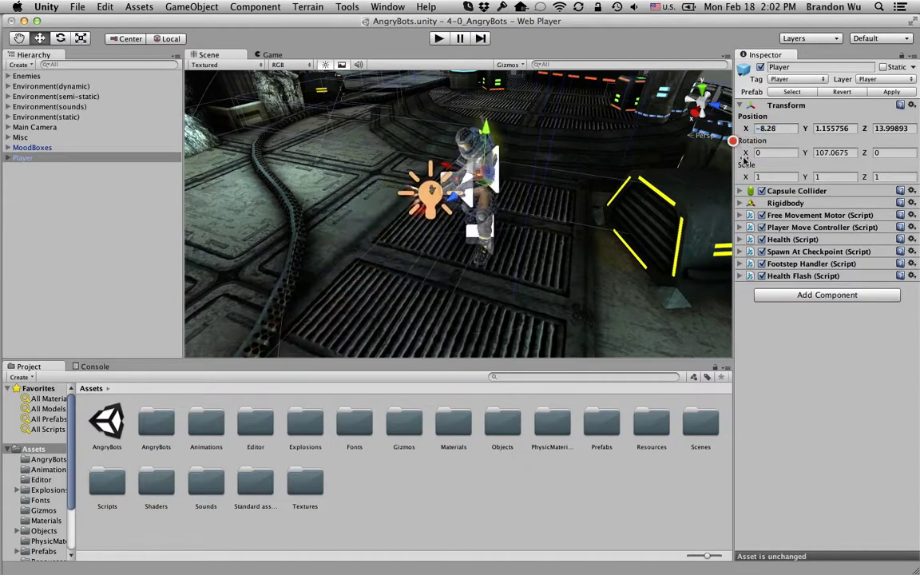
{"action": "key", "text": "cmd+z"}
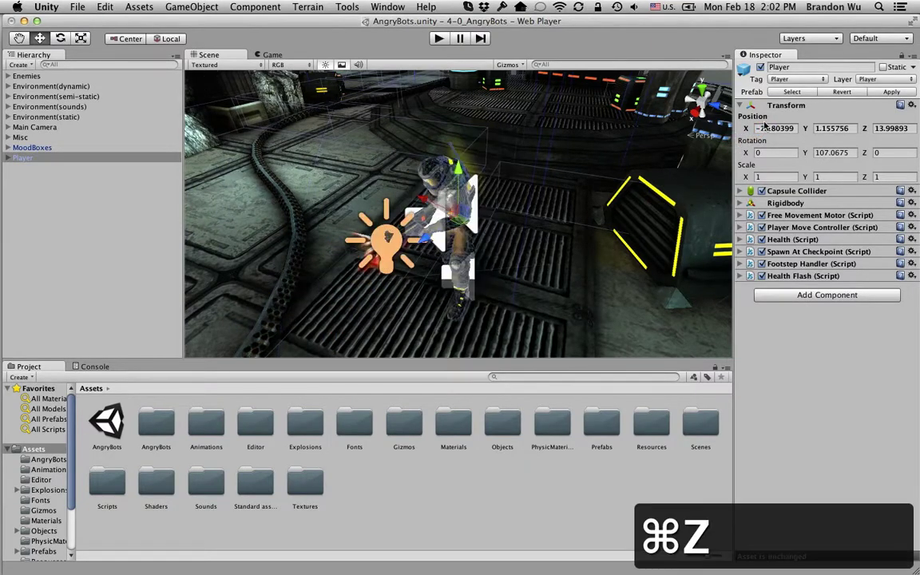
Expand Transform, Capsule Collider, Rigidbody, Free Movement Motor and Player Move Controller to inspect them
{"action": "left_click", "coordinate": [740, 105]}
{"action": "left_click", "coordinate": [741, 106]}
{"action": "left_click", "coordinate": [742, 192]}
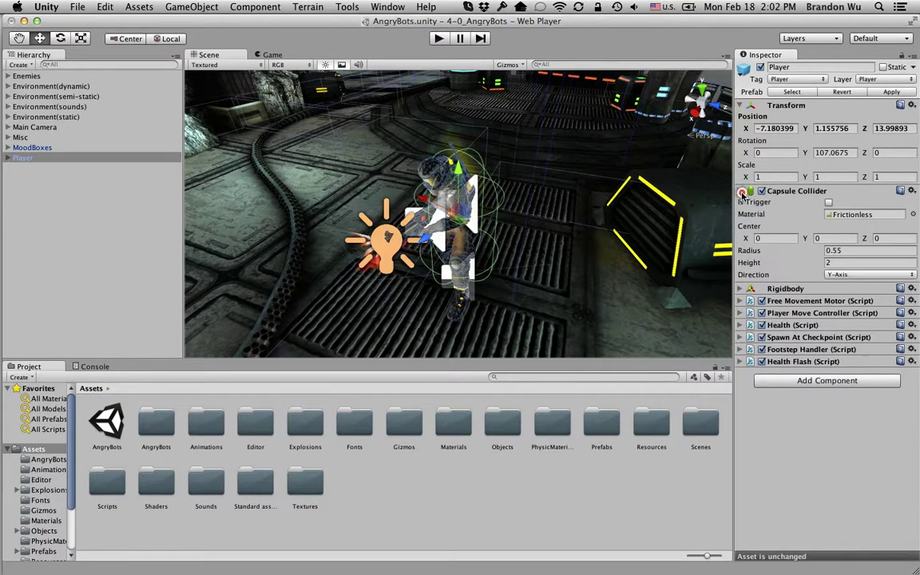
{"action": "left_click", "coordinate": [742, 289]}
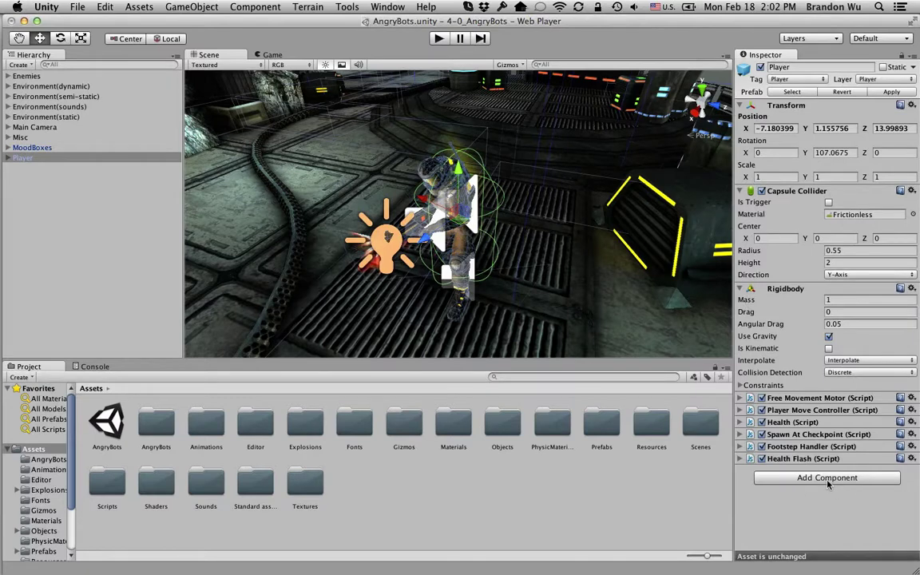
{"action": "left_click", "coordinate": [741, 398]}
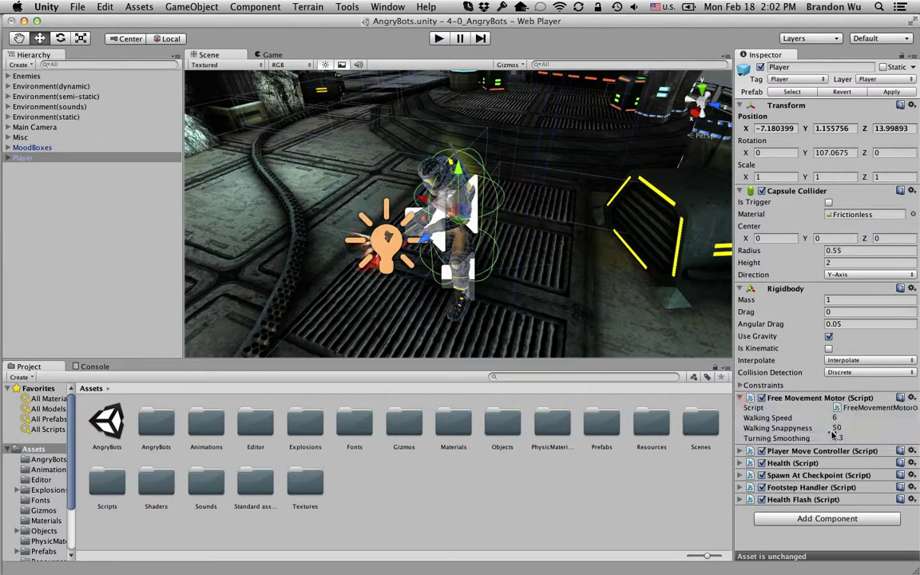
{"action": "left_click", "coordinate": [741, 451]}
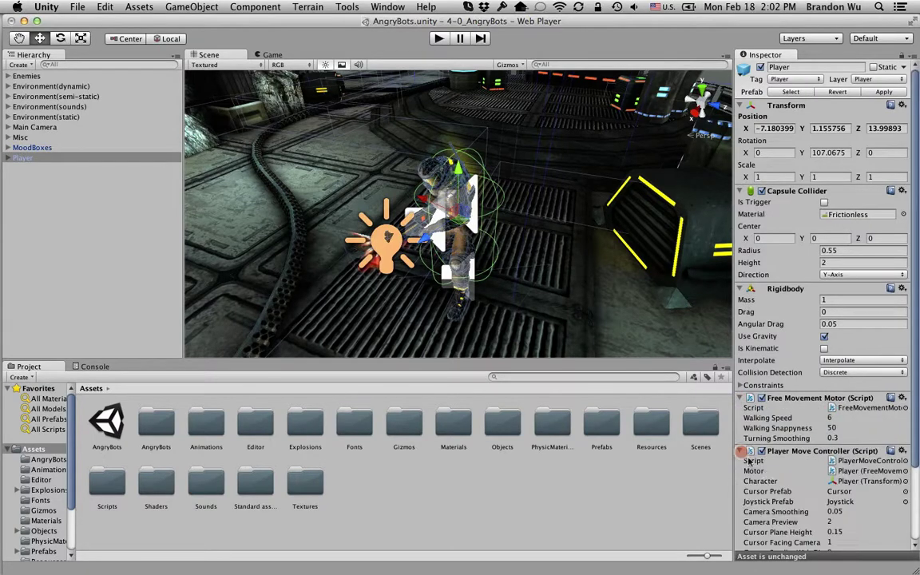
{"action": "scroll", "coordinate": [767, 475], "scroll_direction": "down", "scroll_amount": 3}
{"action": "scroll", "coordinate": [750, 491], "scroll_direction": "up", "scroll_amount": 3}
Fold Capsule Collider, Transform, Rigidbody, Free Movement Motor and Player Move Controller back up
{"action": "left_click", "coordinate": [741, 191]}
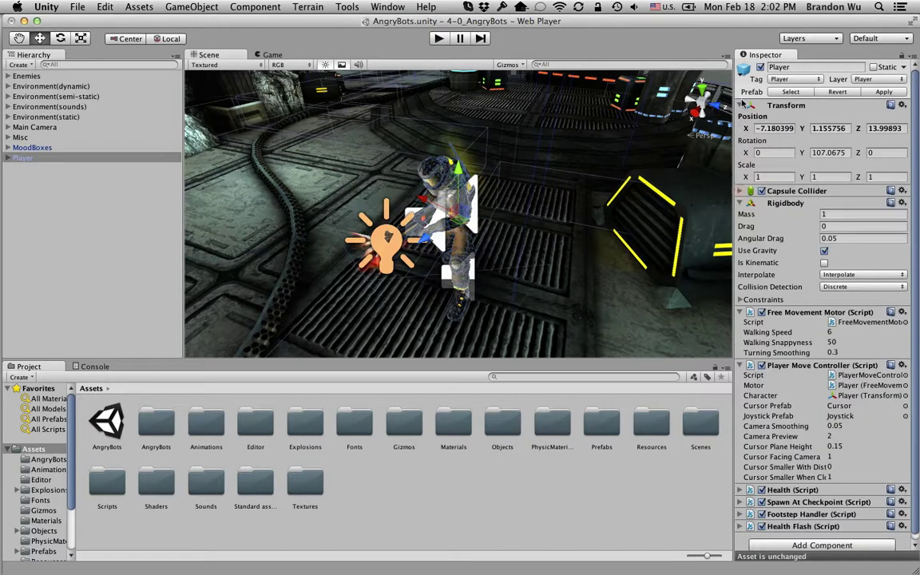
{"action": "left_click", "coordinate": [741, 105]}
{"action": "left_click", "coordinate": [741, 130]}
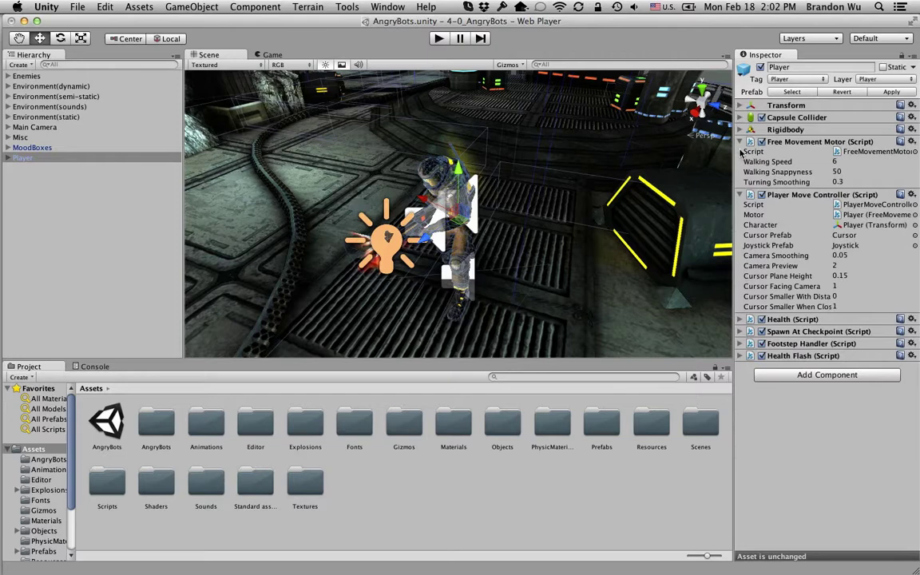
{"action": "left_click", "coordinate": [741, 141]}
{"action": "left_click", "coordinate": [741, 153]}
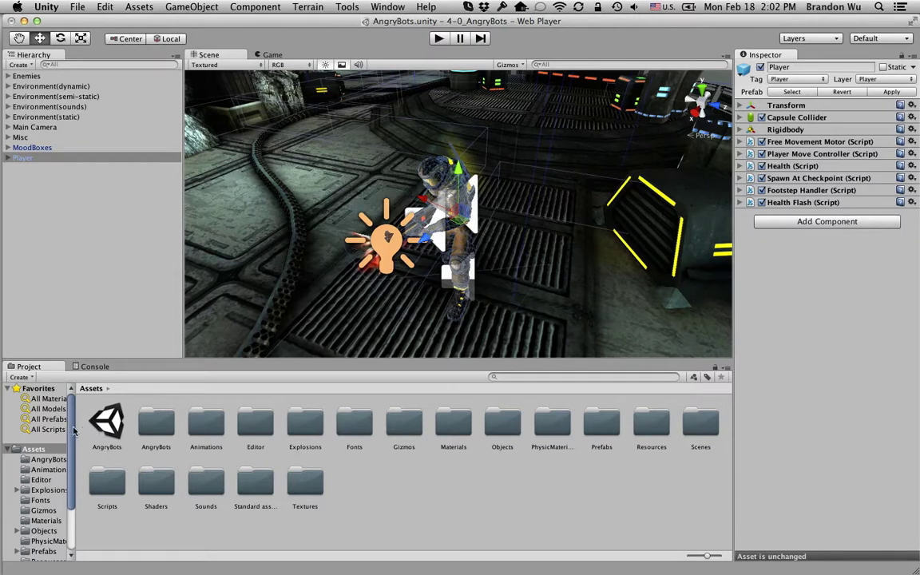
Widen the Project panel's folder tree and scroll through it
{"action": "left_click_drag", "start_coordinate": [76, 429], "coordinate": [112, 518]}
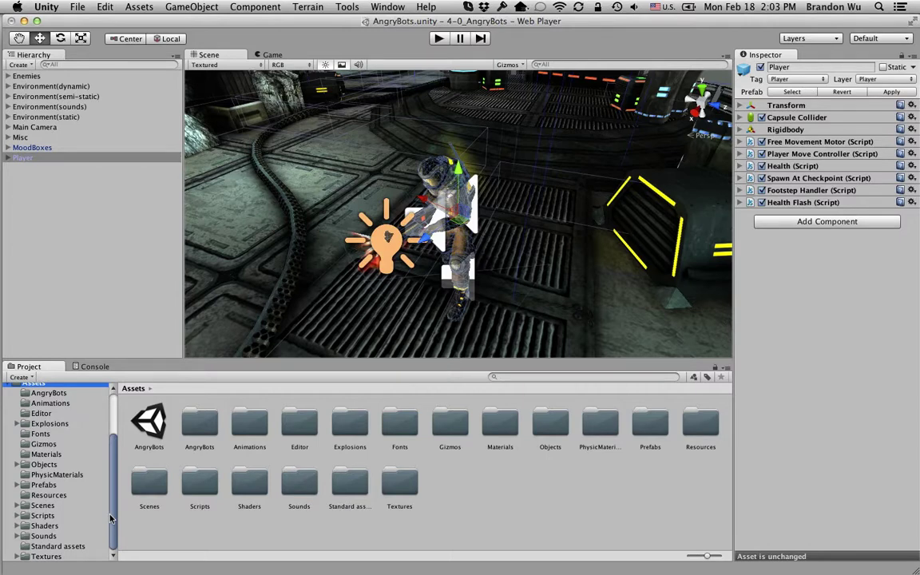
{"action": "scroll", "coordinate": [112, 497], "scroll_direction": "up", "scroll_amount": 3}
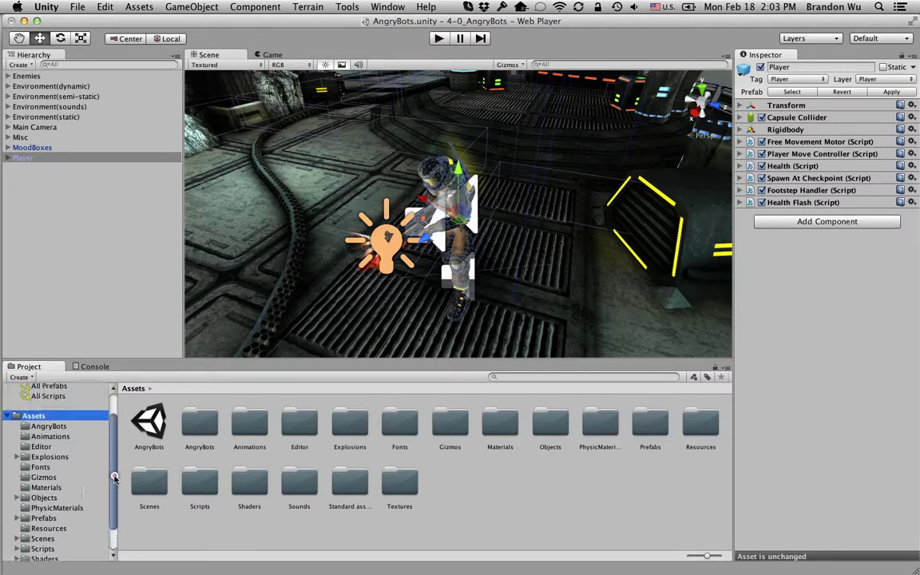
{"action": "scroll", "coordinate": [112, 496], "scroll_direction": "down", "scroll_amount": 3}
{"action": "left_click_drag", "start_coordinate": [64, 424], "coordinate": [58, 393]}
Browse the AngryBots, PhysicMaterials, Prefabs, Scripts and Textures/Effects asset folders
{"action": "left_click", "coordinate": [57, 393]}
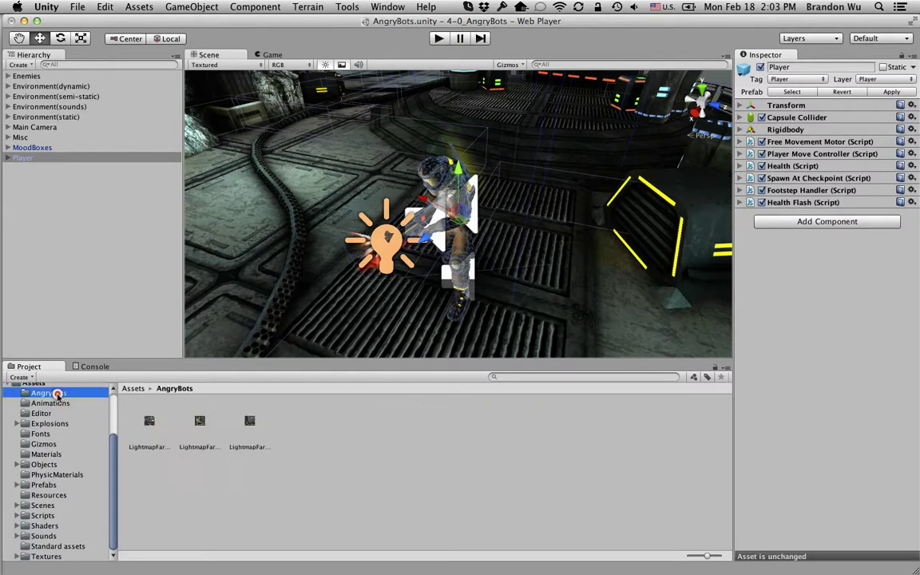
{"action": "left_click", "coordinate": [50, 474]}
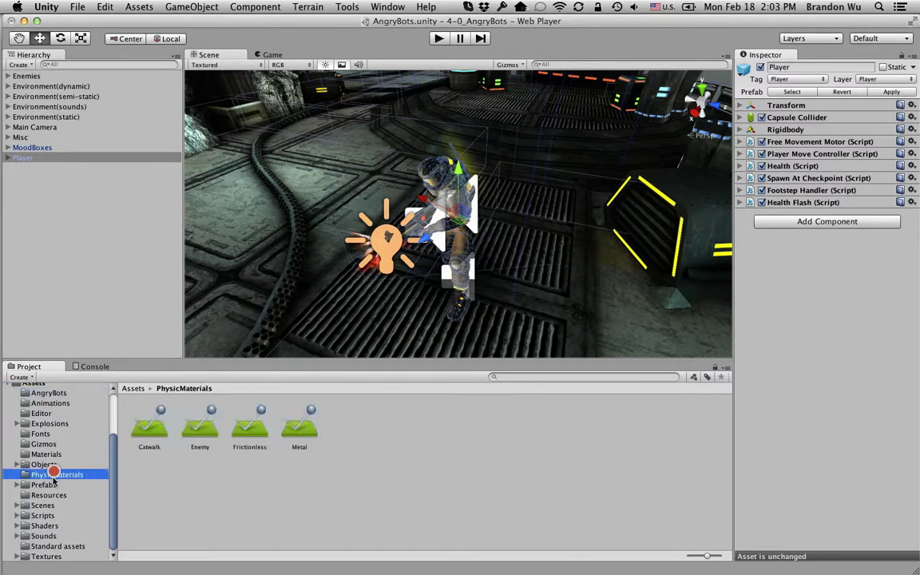
{"action": "left_click", "coordinate": [45, 485]}
{"action": "left_click", "coordinate": [45, 515]}
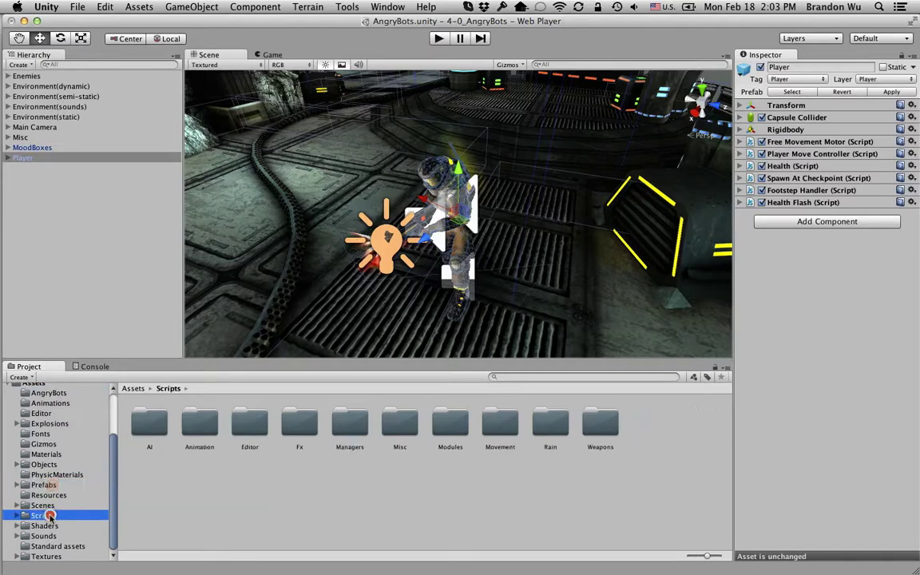
{"action": "left_click", "coordinate": [18, 557]}
{"action": "left_click", "coordinate": [46, 547]}
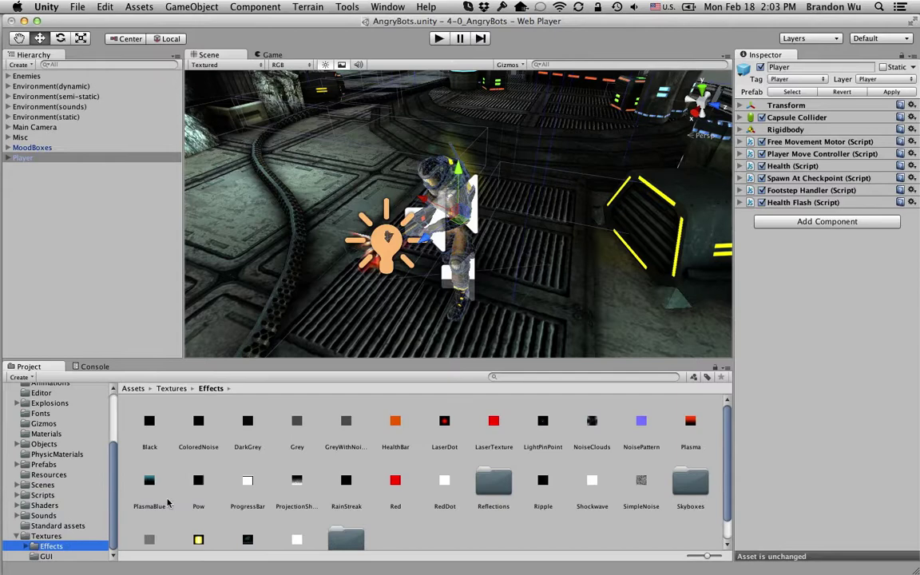
{"action": "left_click", "coordinate": [16, 536]}
Open Sounds > Computer and select BabelAmbience to show its OGG Vorbis 156 kbps settings
{"action": "left_click", "coordinate": [32, 536]}
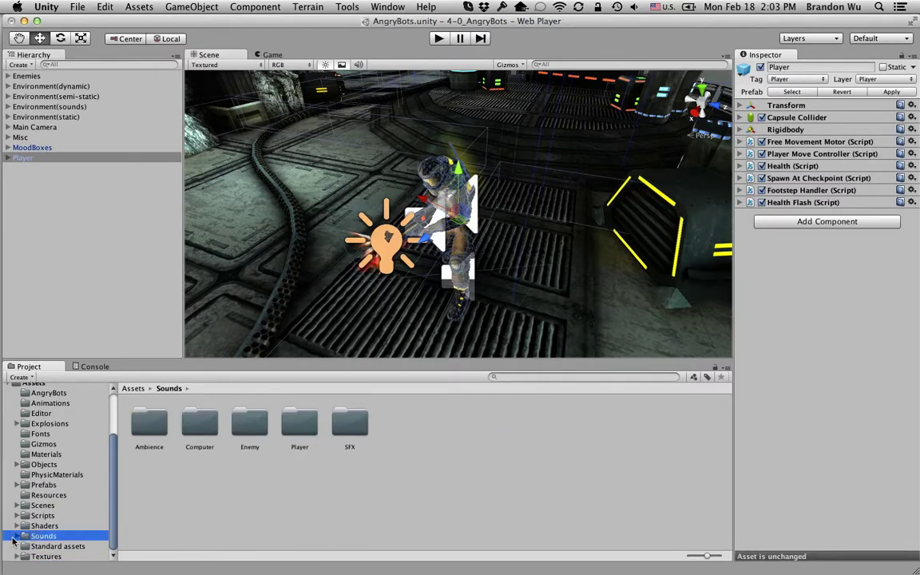
{"action": "left_click", "coordinate": [16, 535]}
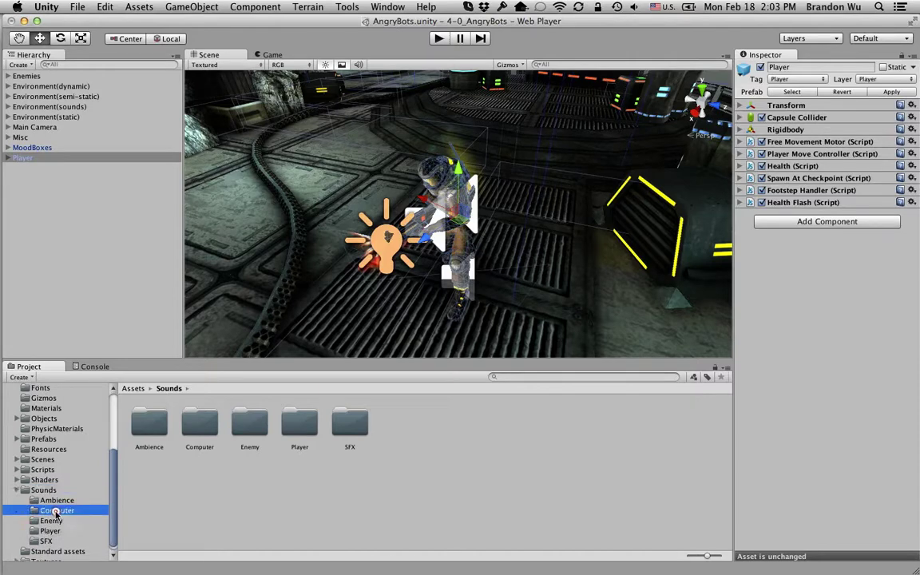
{"action": "left_click", "coordinate": [56, 511]}
{"action": "left_click", "coordinate": [156, 421]}
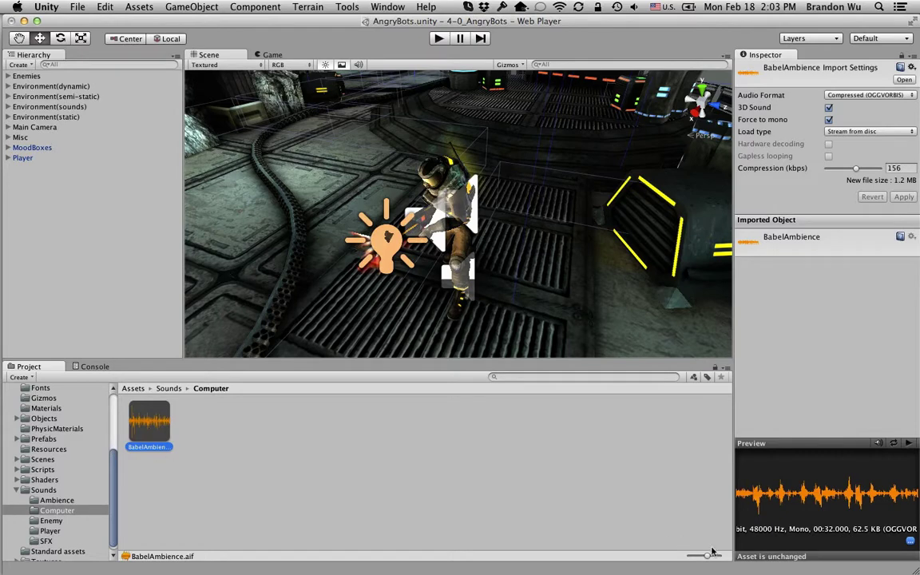
Slide the Project panel's thumbnail size fully left to list the Computer folder's assets
{"action": "mouse_move", "coordinate": [707, 559]}
{"action": "left_mouse_down"}
{"action": "mouse_move", "coordinate": [690, 561]}
{"action": "mouse_move", "coordinate": [724, 559]}
{"action": "mouse_move", "coordinate": [690, 561]}
{"action": "left_mouse_up"}
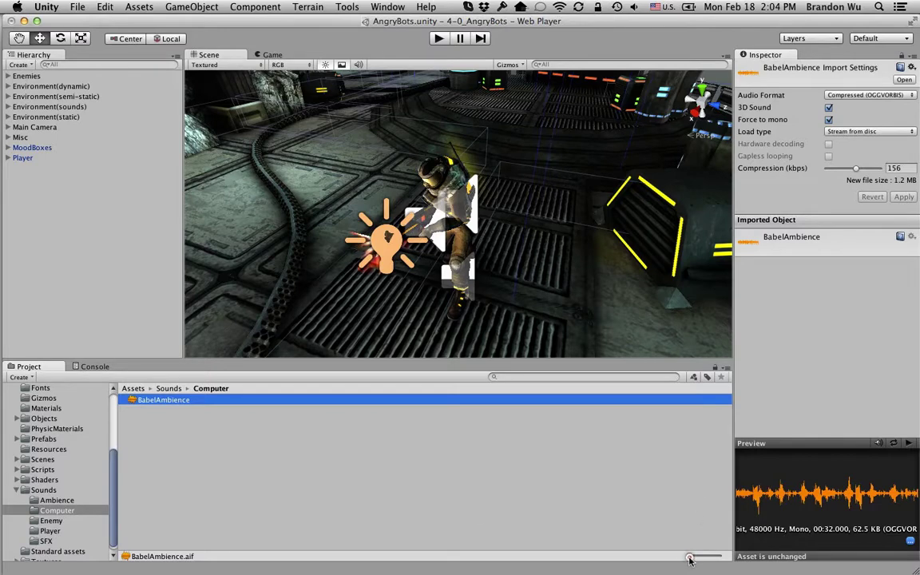
Open Assets > Prefabs > Misc and enlarge the prefab icons
{"action": "left_click", "coordinate": [80, 439]}
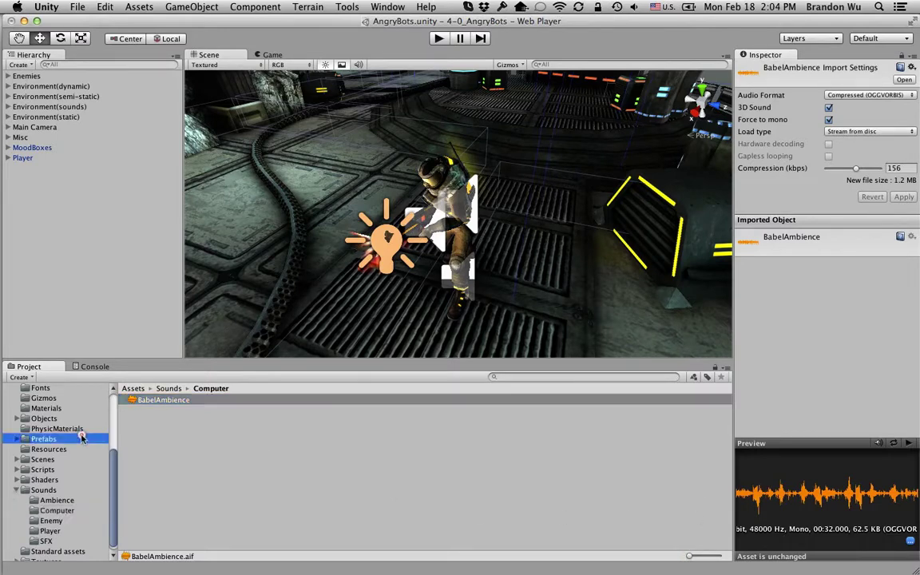
{"action": "double_click", "coordinate": [169, 450]}
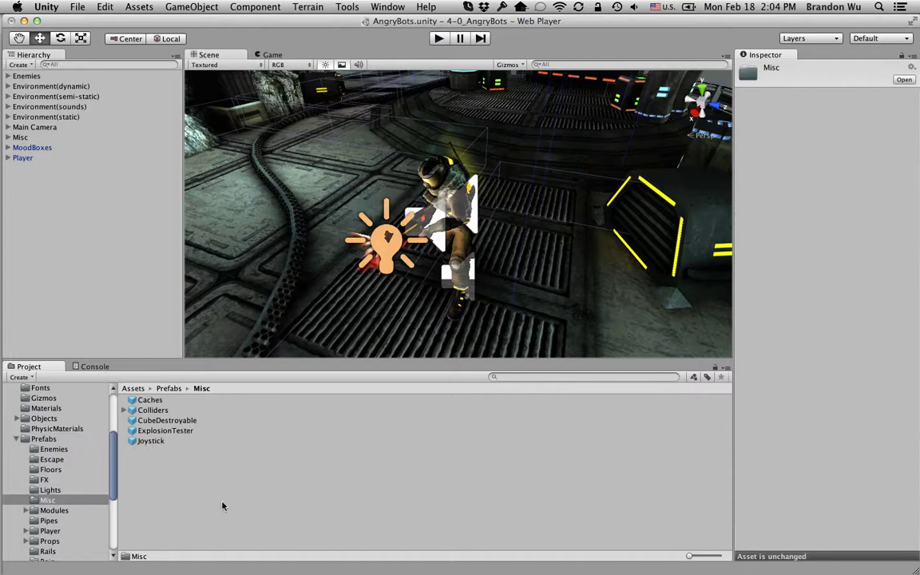
{"action": "left_click_drag", "start_coordinate": [687, 559], "coordinate": [699, 559]}
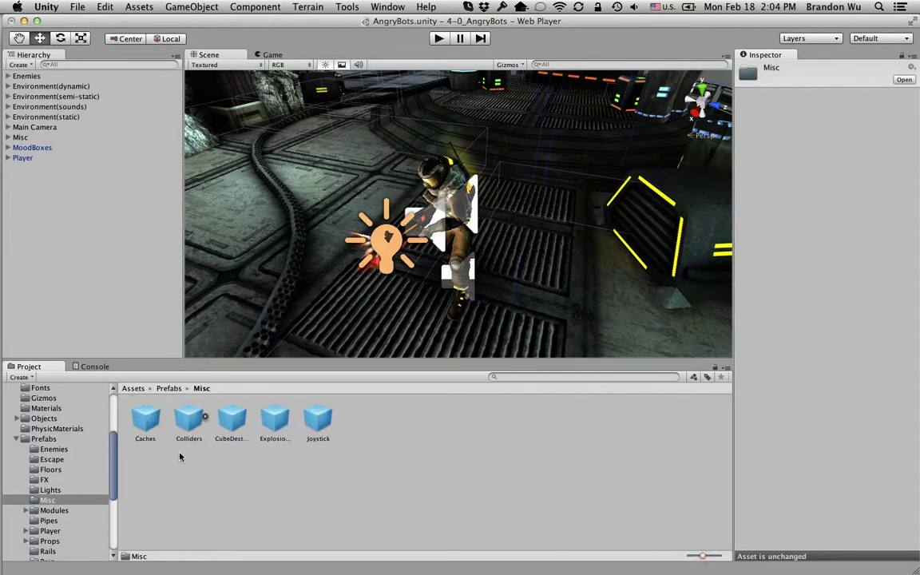
Inspect the Caches prefab, expanding its Transform to show position X 3, Y 0, Z -40
{"action": "left_click", "coordinate": [145, 423]}
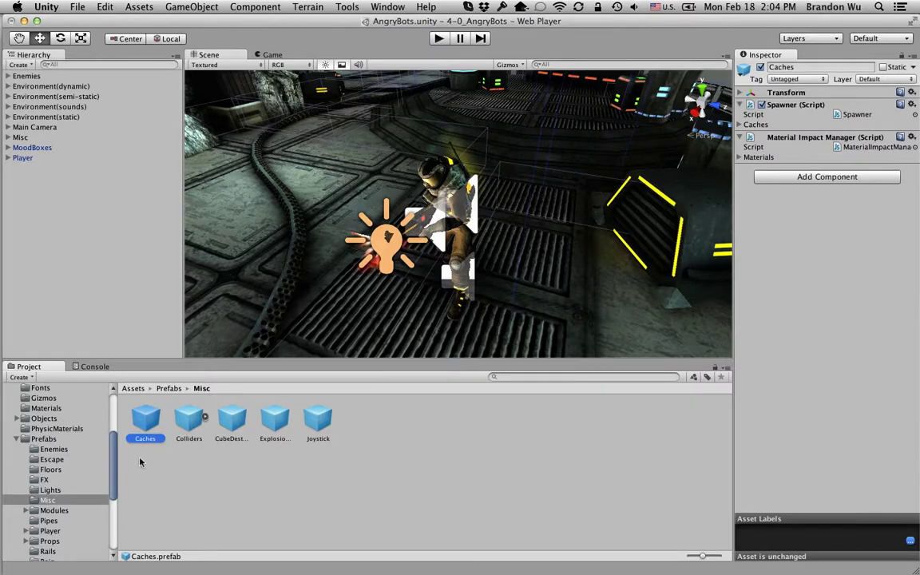
{"action": "scroll", "coordinate": [100, 464], "scroll_direction": "down", "scroll_amount": 4}
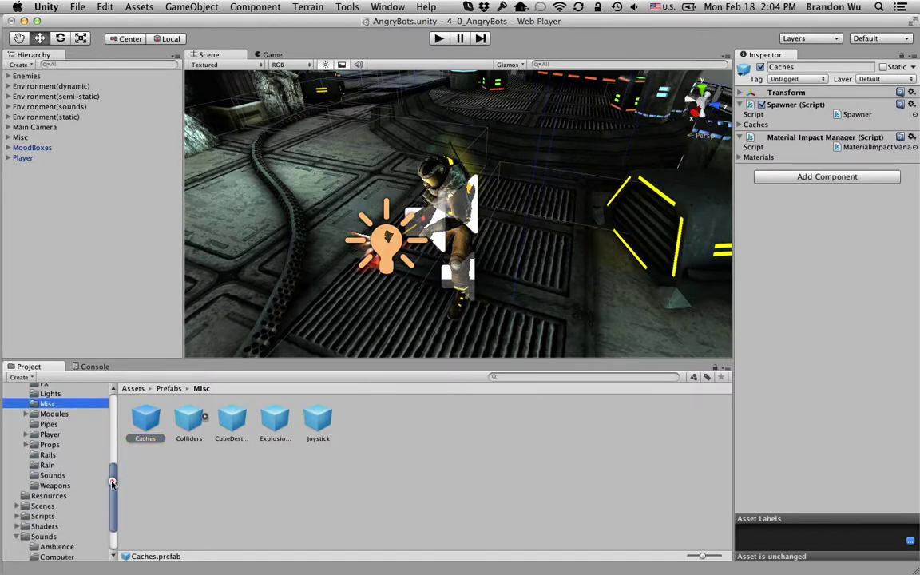
{"action": "scroll", "coordinate": [112, 485], "scroll_direction": "up", "scroll_amount": 3}
{"action": "scroll", "coordinate": [88, 447], "scroll_direction": "down", "scroll_amount": 3}
{"action": "scroll", "coordinate": [64, 407], "scroll_direction": "up", "scroll_amount": 2}
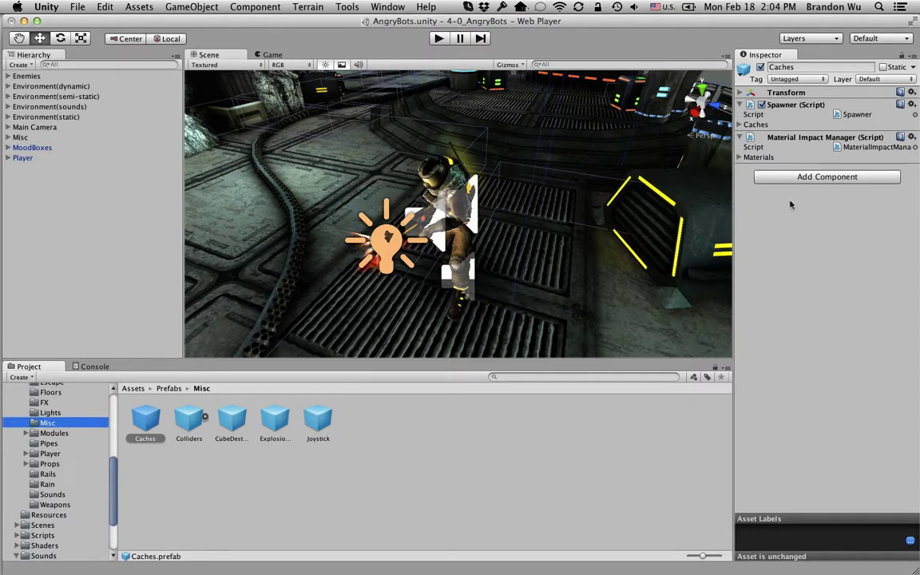
{"action": "left_click", "coordinate": [743, 94]}
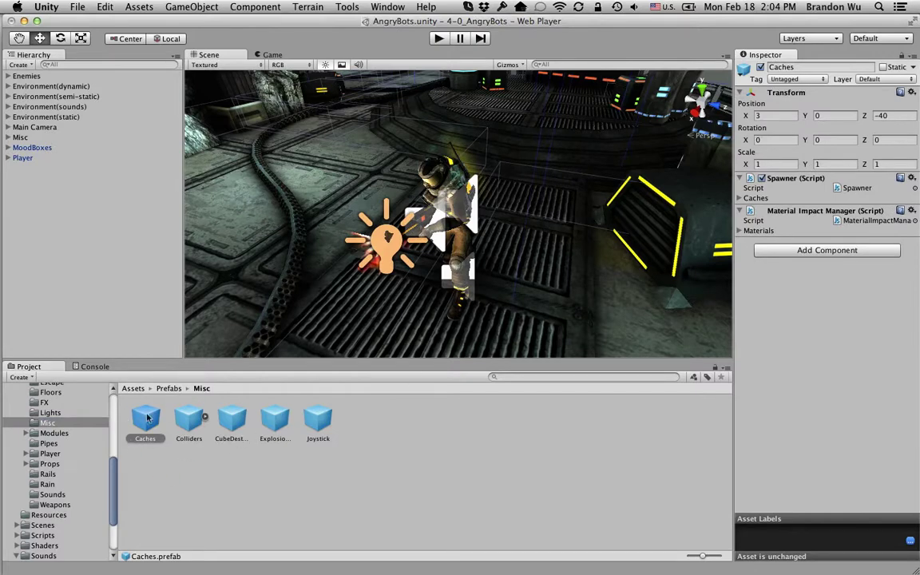
{"action": "scroll", "coordinate": [115, 477], "scroll_direction": "down", "scroll_amount": 4}
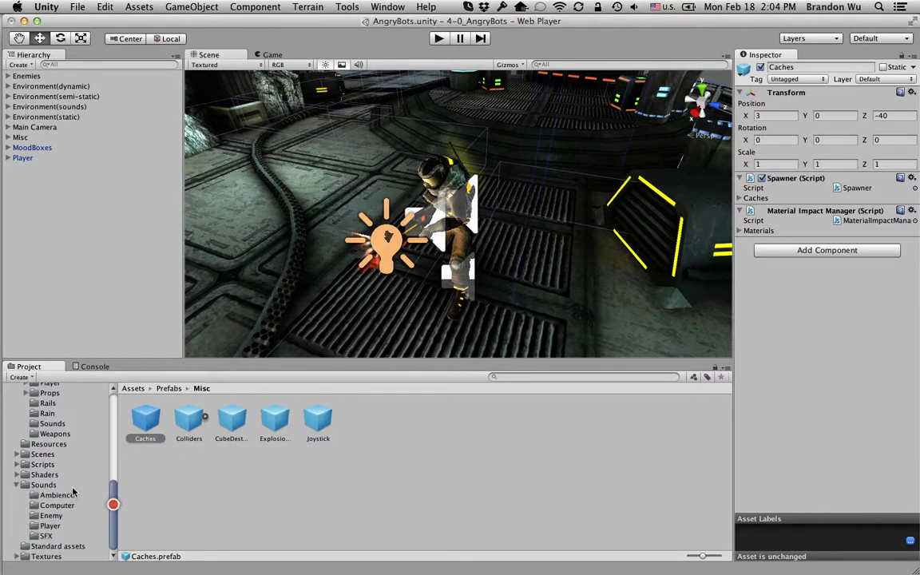
Open Sounds > Computer and select the BabelAmbience audio clip
{"action": "left_click", "coordinate": [56, 485]}
{"action": "left_click", "coordinate": [58, 506]}
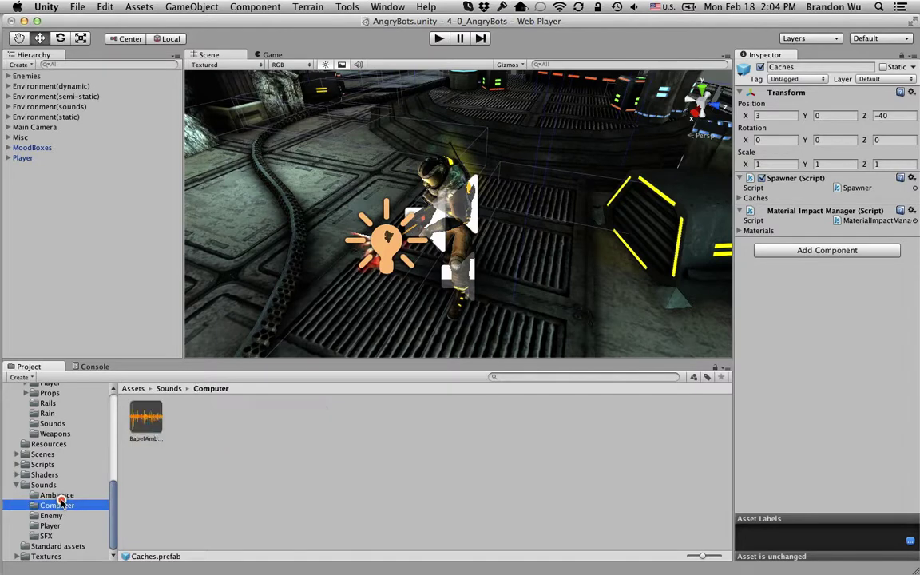
{"action": "left_click", "coordinate": [151, 417]}
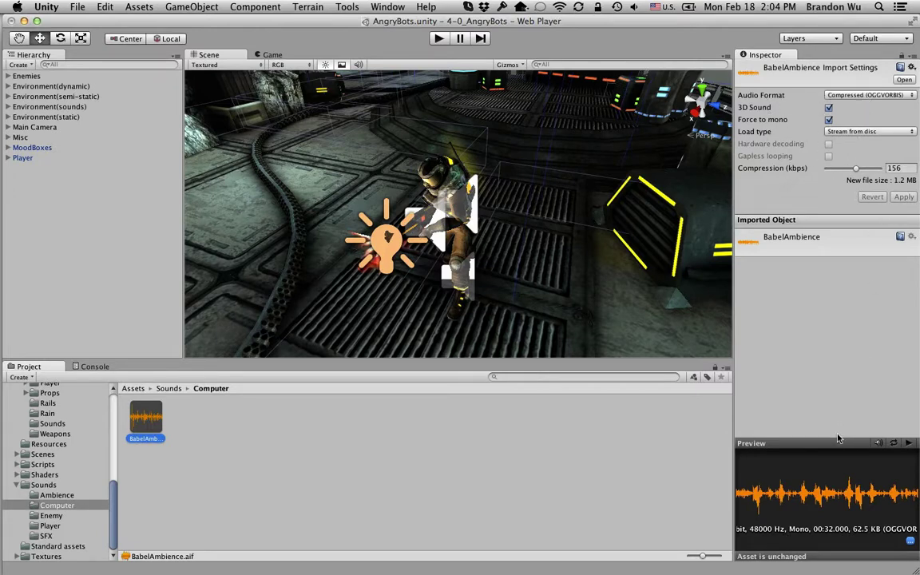
Enlarge BabelAmbience's waveform preview, then play and stop the clip
{"action": "left_click_drag", "start_coordinate": [837, 441], "coordinate": [834, 374]}
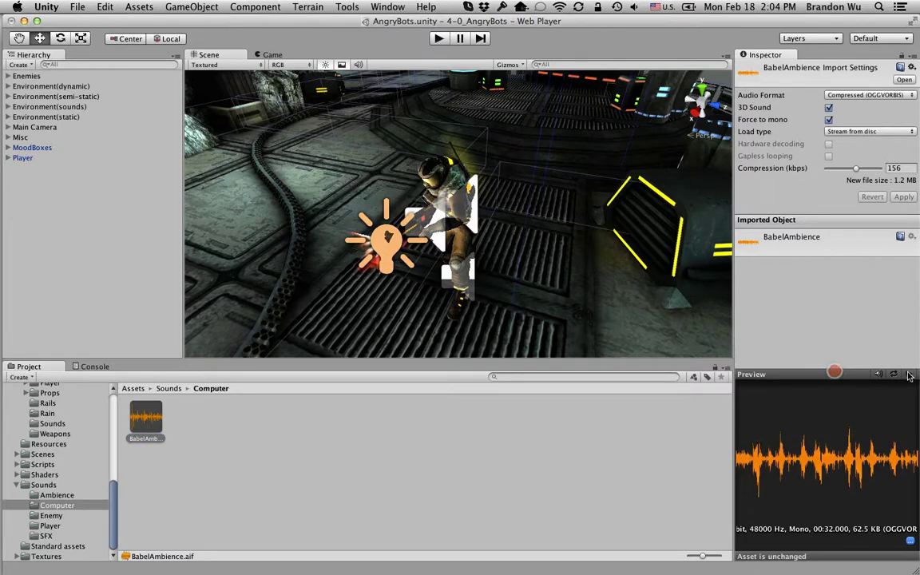
{"action": "left_click", "coordinate": [910, 375]}
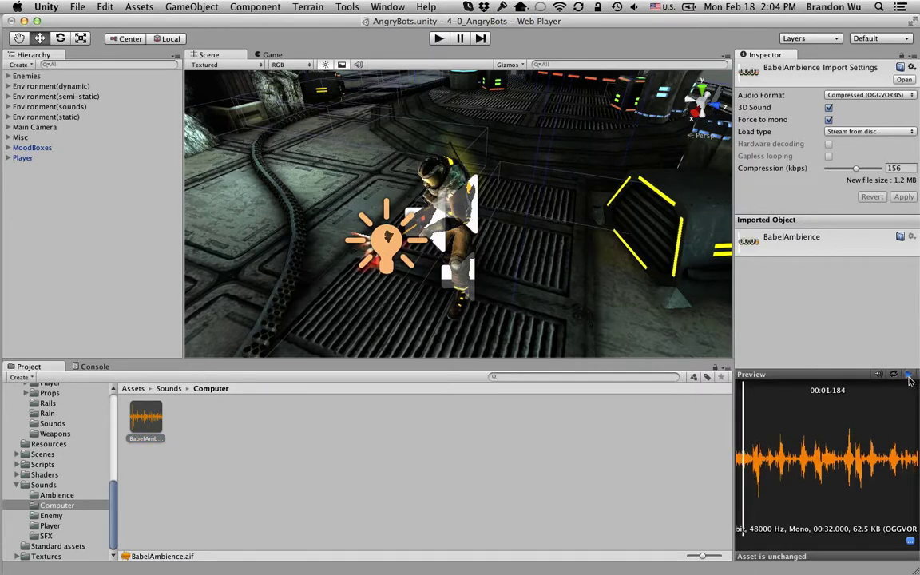
{"action": "left_click", "coordinate": [909, 375]}
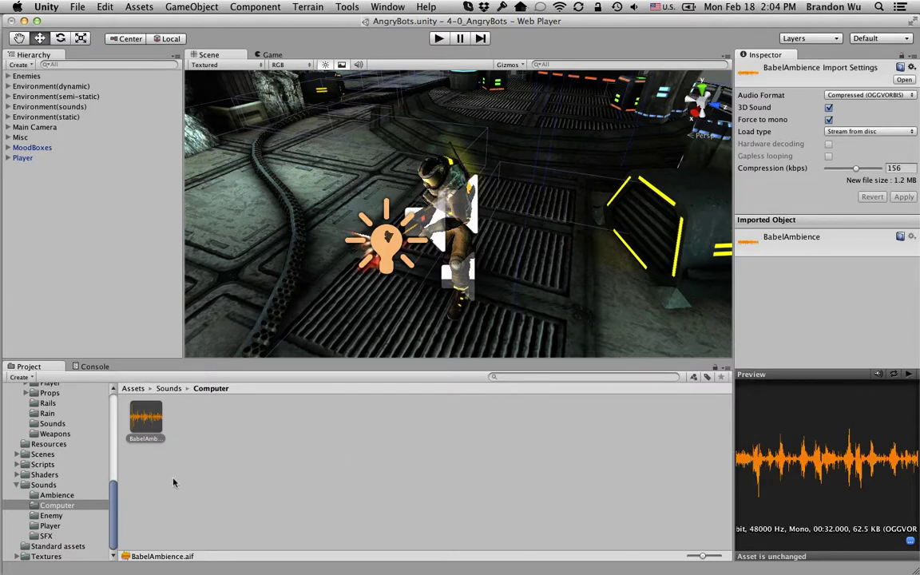
{"action": "left_click_drag", "start_coordinate": [115, 514], "coordinate": [114, 460]}
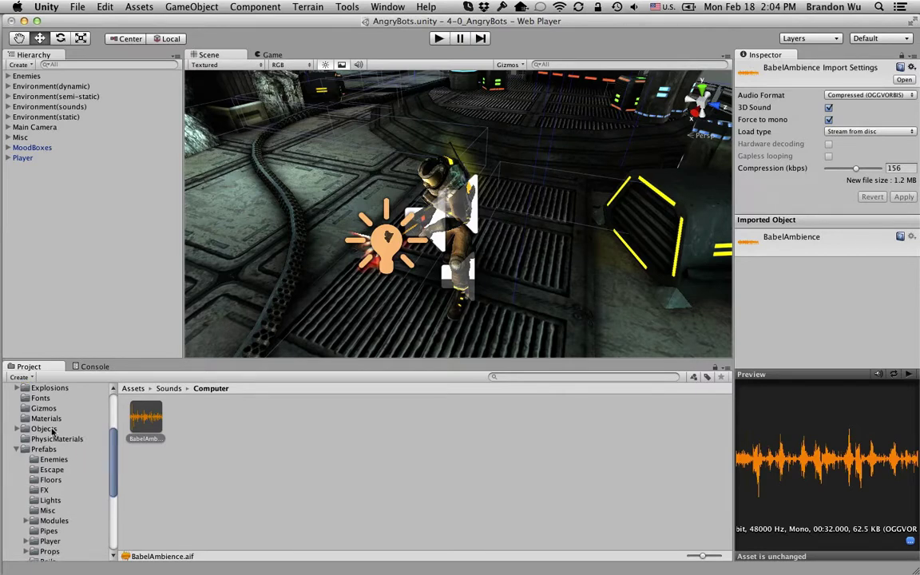
In the Project tree, view Resources, collapse Sounds and browse the Textures folder's assets
{"action": "scroll", "coordinate": [52, 441], "scroll_direction": "down", "scroll_amount": 3}
{"action": "scroll", "coordinate": [52, 443], "scroll_direction": "down", "scroll_amount": 4}
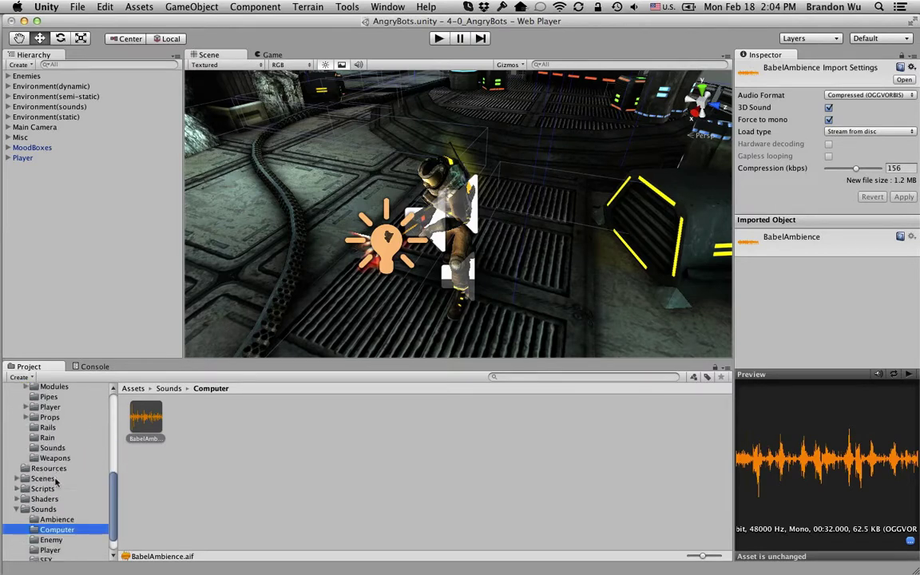
{"action": "left_click", "coordinate": [50, 445]}
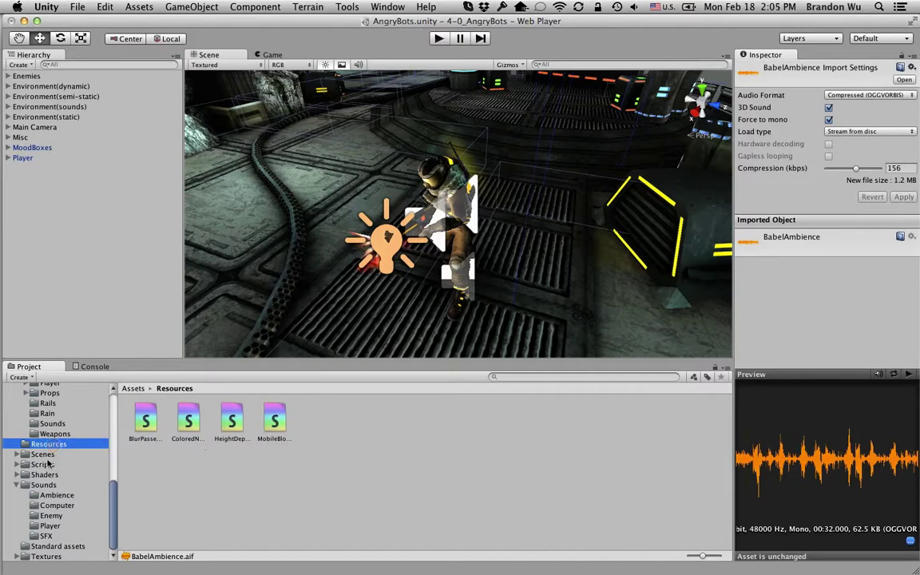
{"action": "left_click", "coordinate": [17, 485]}
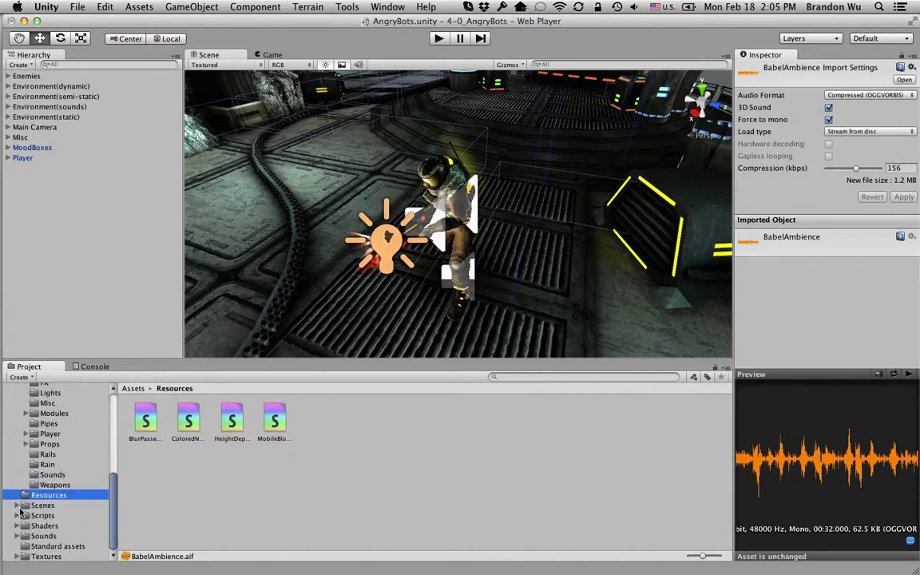
{"action": "left_click", "coordinate": [44, 557]}
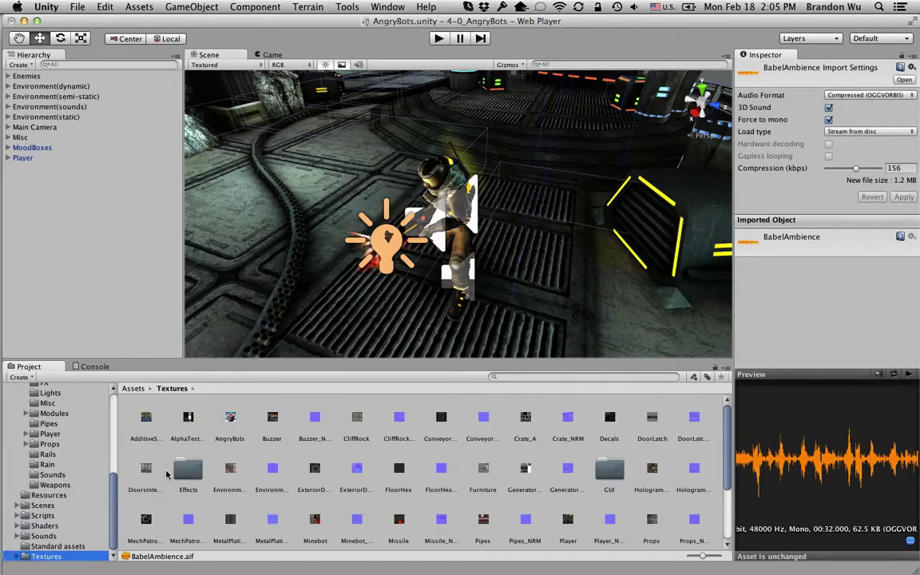
Inspect the AdditiveSheet texture's import settings, leaving Texture Type unchanged as Texture
{"action": "left_click", "coordinate": [146, 418]}
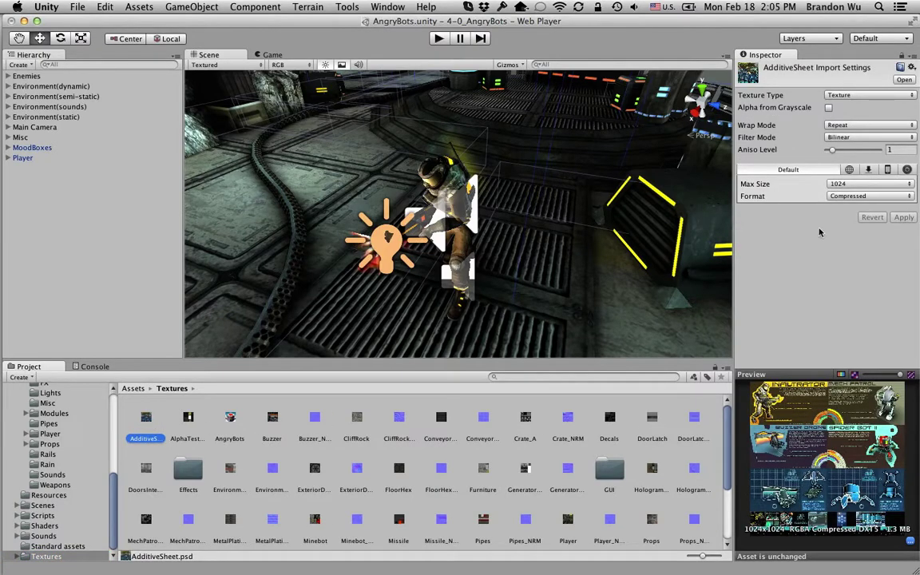
{"action": "left_click", "coordinate": [849, 95]}
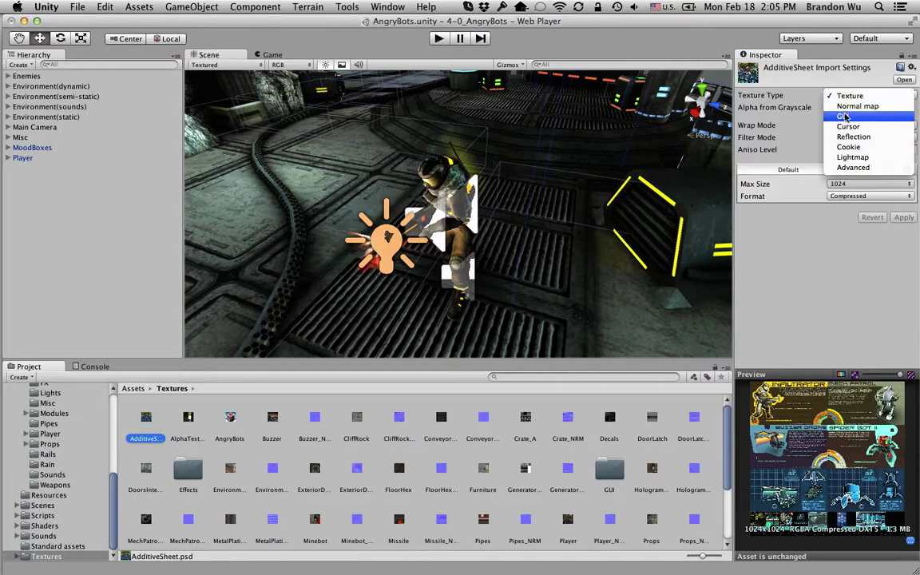
{"action": "key", "text": "Escape"}
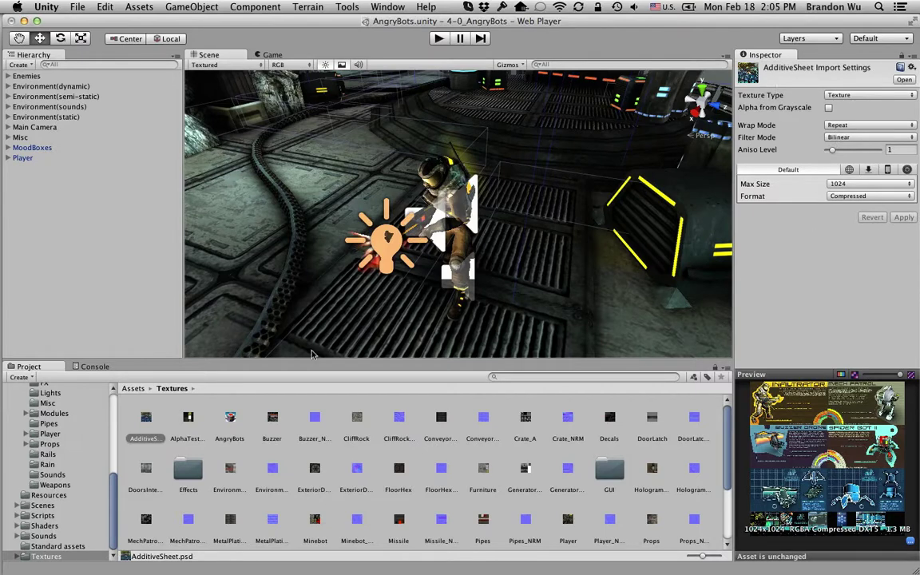
Collapse Prefabs, check the empty Console, then return to the Project tree scrolled to the top
{"action": "scroll", "coordinate": [102, 385], "scroll_direction": "up", "scroll_amount": 5}
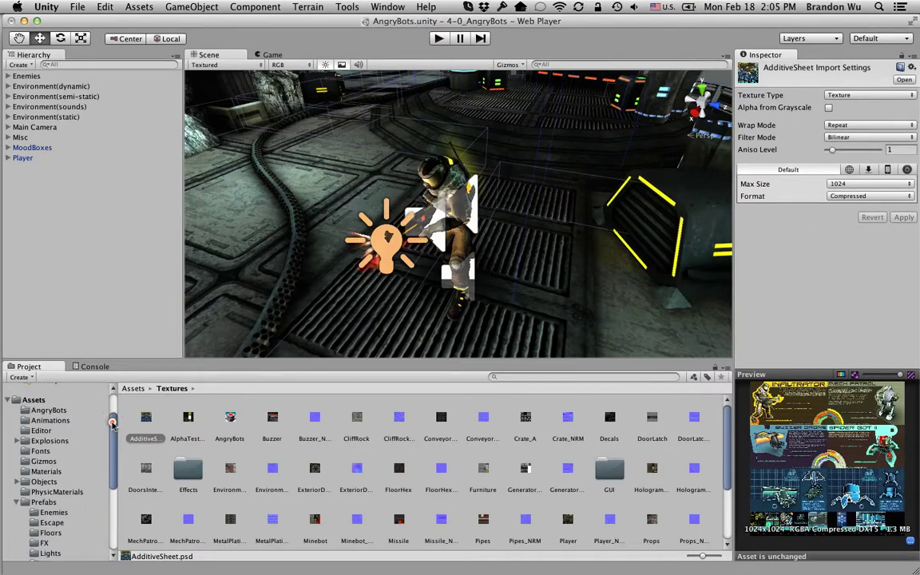
{"action": "left_click", "coordinate": [15, 501]}
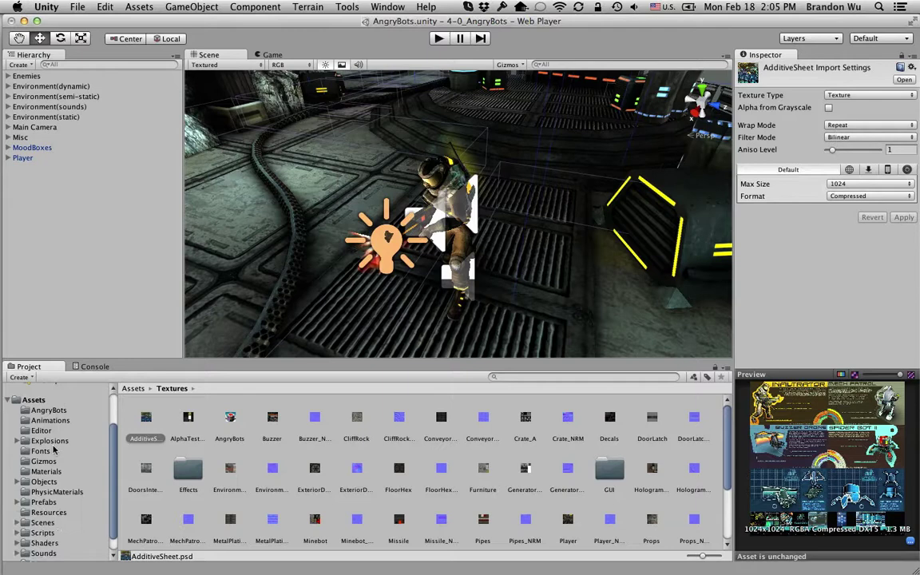
{"action": "left_click", "coordinate": [95, 367]}
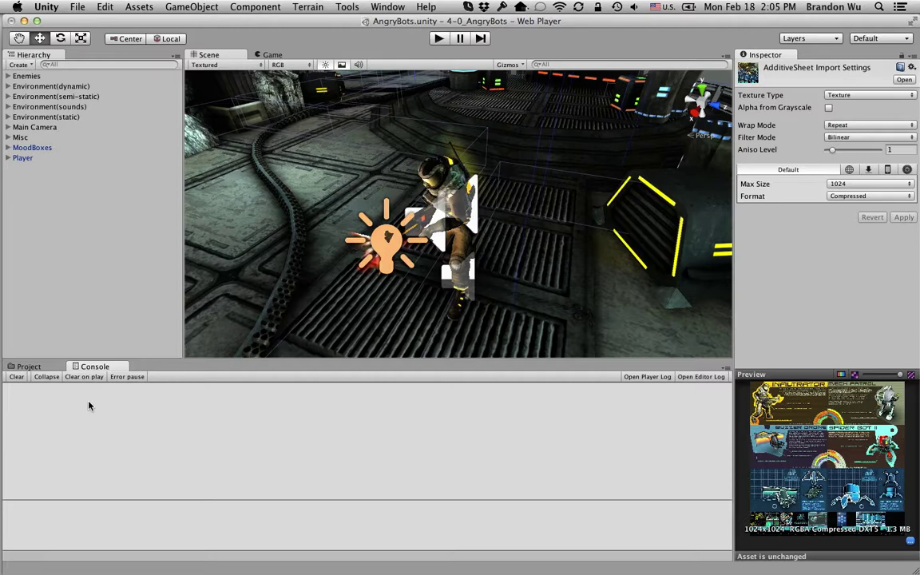
{"action": "left_click", "coordinate": [29, 366]}
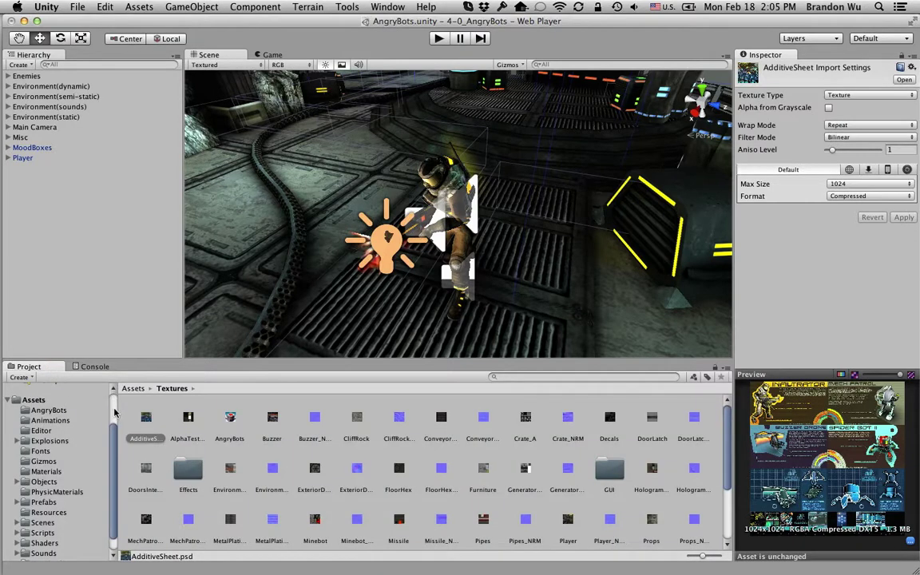
{"action": "scroll", "coordinate": [115, 413], "scroll_direction": "up", "scroll_amount": 3}
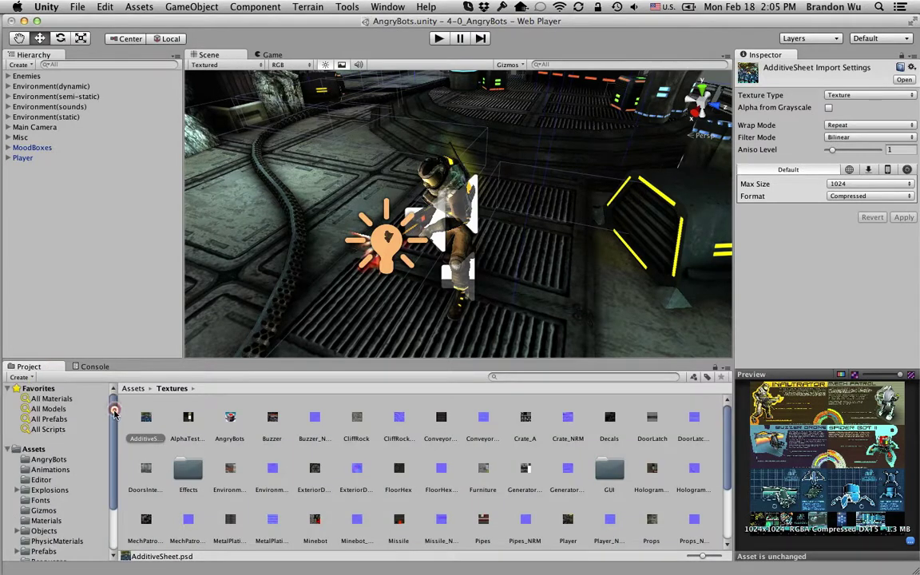
Collapse the Assets folder, zoom out the Scene view and reload the Default layout
{"action": "left_click", "coordinate": [8, 450]}
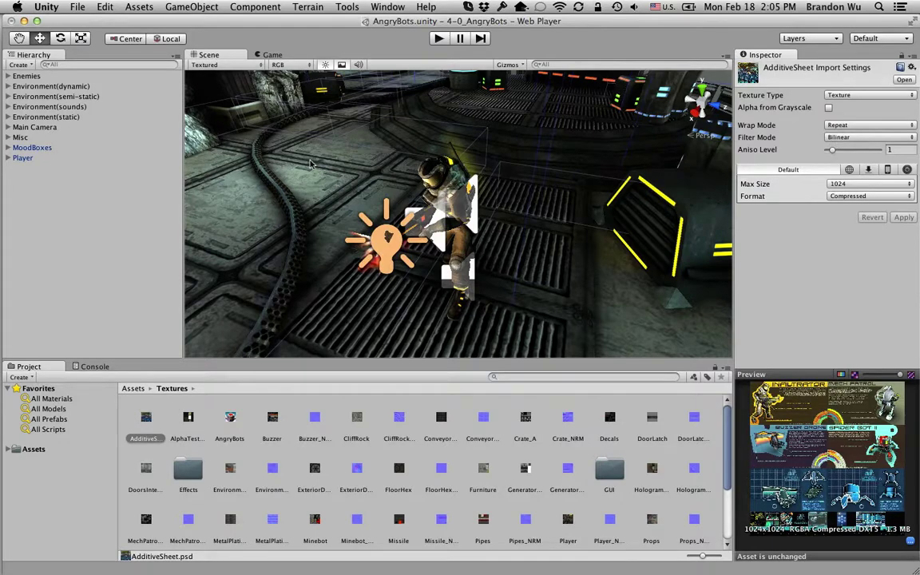
{"action": "scroll", "coordinate": [458, 212], "scroll_direction": "down", "scroll_amount": 10}
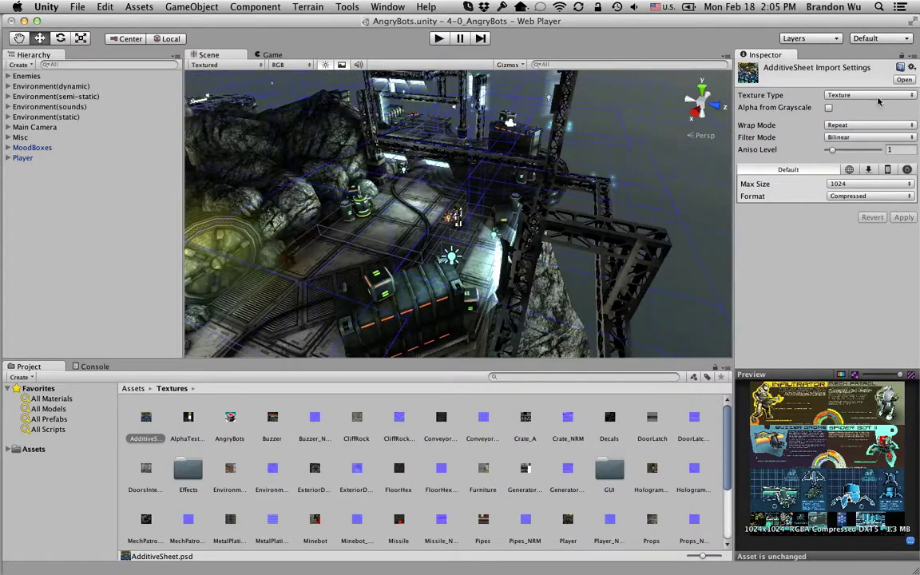
{"action": "left_click", "coordinate": [880, 38]}
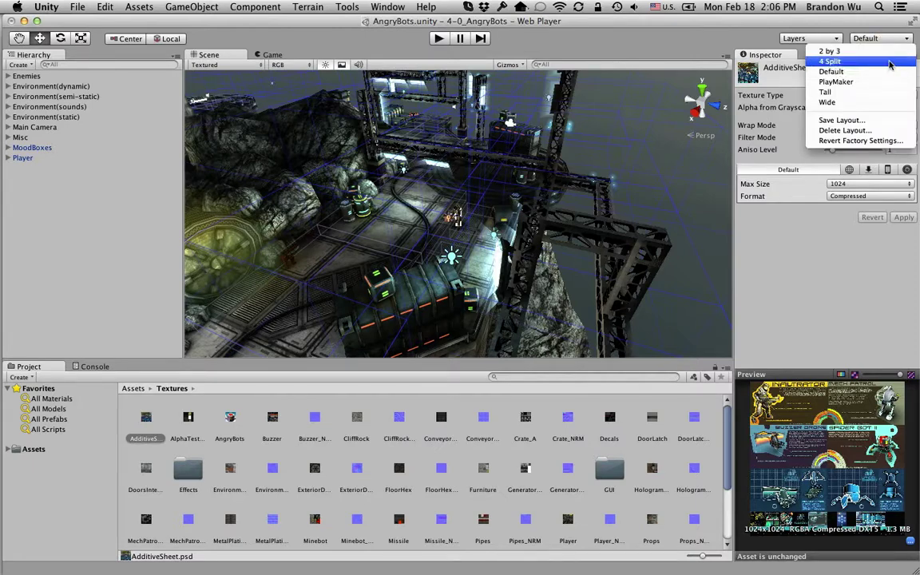
{"action": "left_click", "coordinate": [889, 72]}
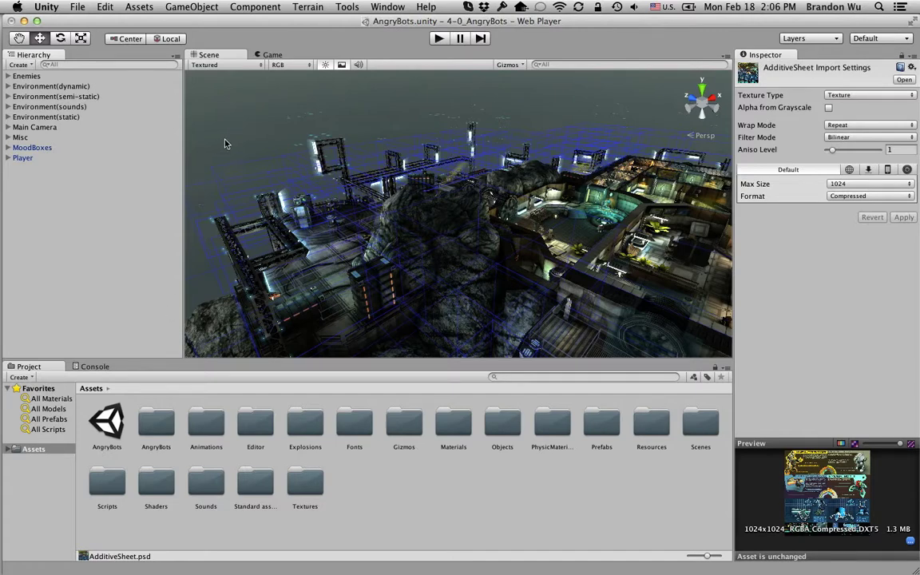
Switch the editor layout preset to 2 by 3
{"action": "left_click", "coordinate": [875, 40]}
{"action": "left_click", "coordinate": [877, 39]}
{"action": "left_click", "coordinate": [879, 40]}
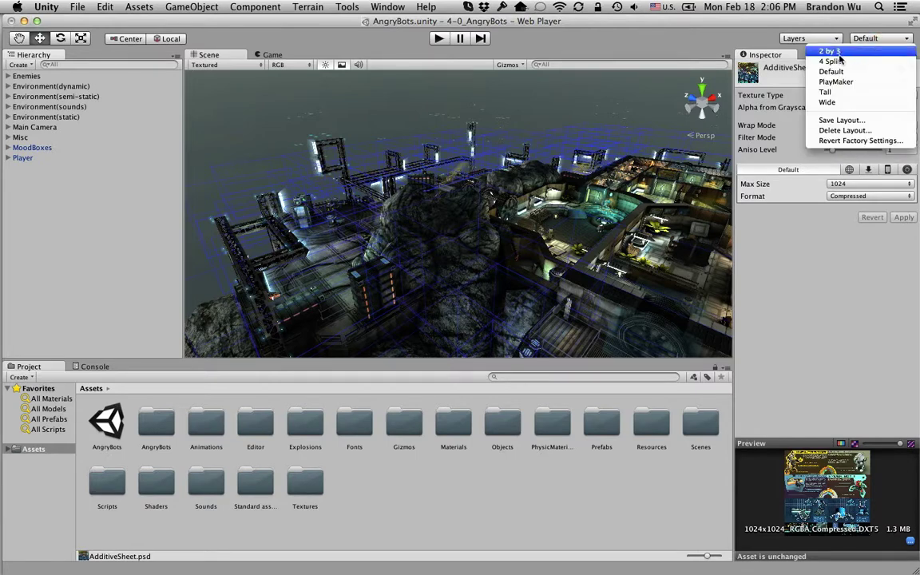
{"action": "left_click", "coordinate": [848, 52]}
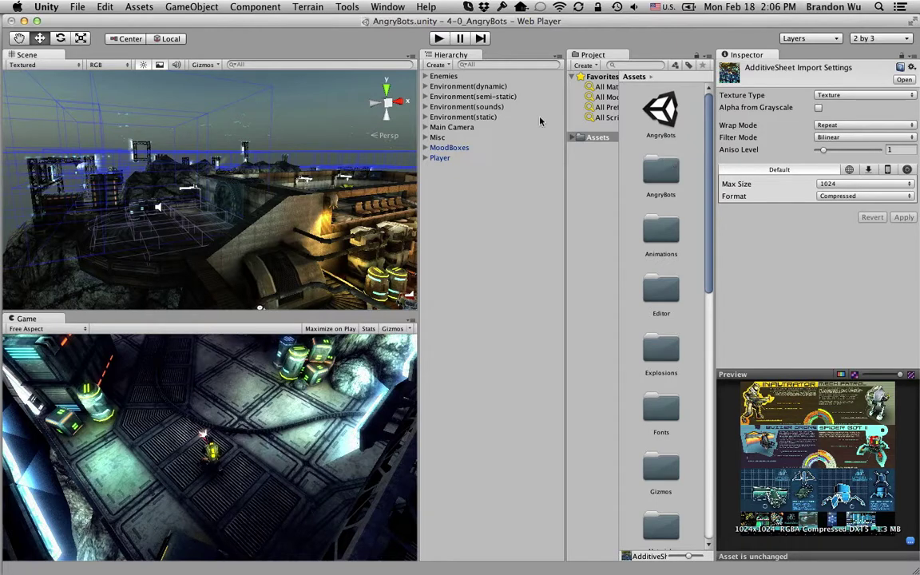
Resize the columns and redock the Game view beside Scene, widening it
{"action": "left_click_drag", "start_coordinate": [409, 117], "coordinate": [324, 120]}
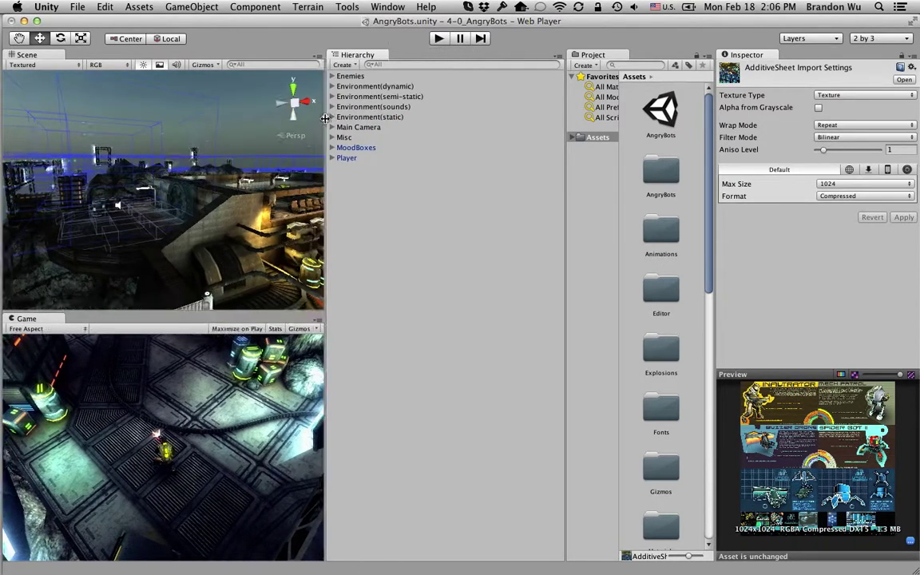
{"action": "mouse_move", "coordinate": [564, 83]}
{"action": "left_mouse_down"}
{"action": "mouse_move", "coordinate": [468, 90]}
{"action": "mouse_move", "coordinate": [565, 90]}
{"action": "left_mouse_up"}
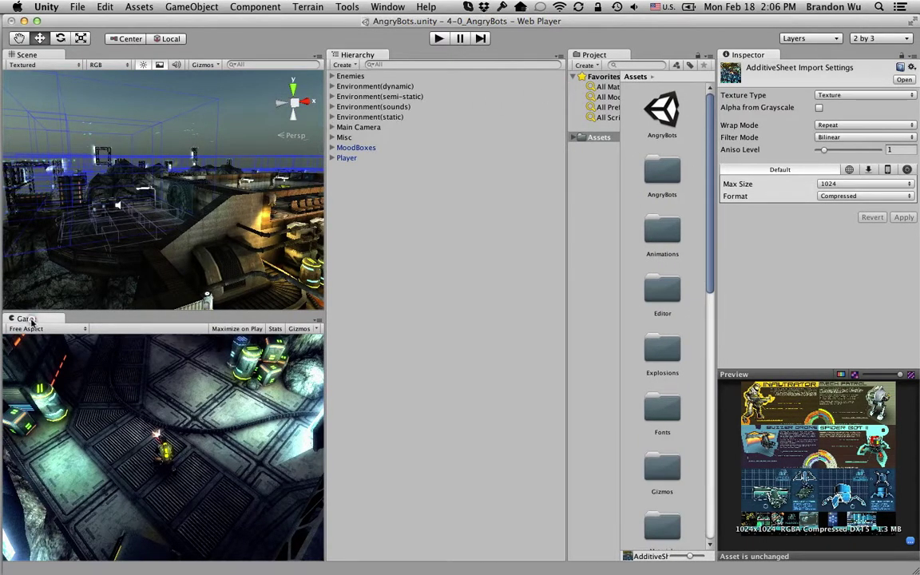
{"action": "left_click_drag", "start_coordinate": [32, 320], "coordinate": [84, 58]}
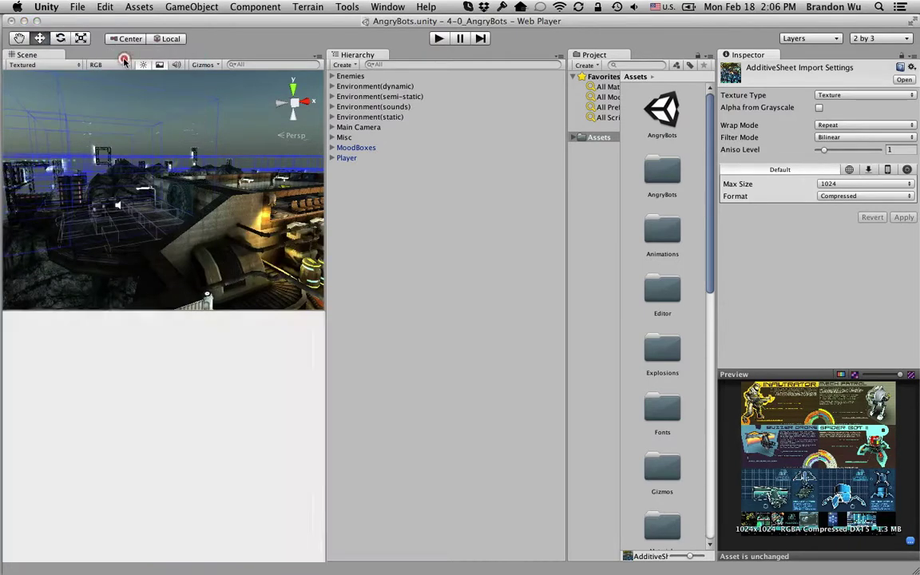
{"action": "left_click_drag", "start_coordinate": [324, 124], "coordinate": [550, 141]}
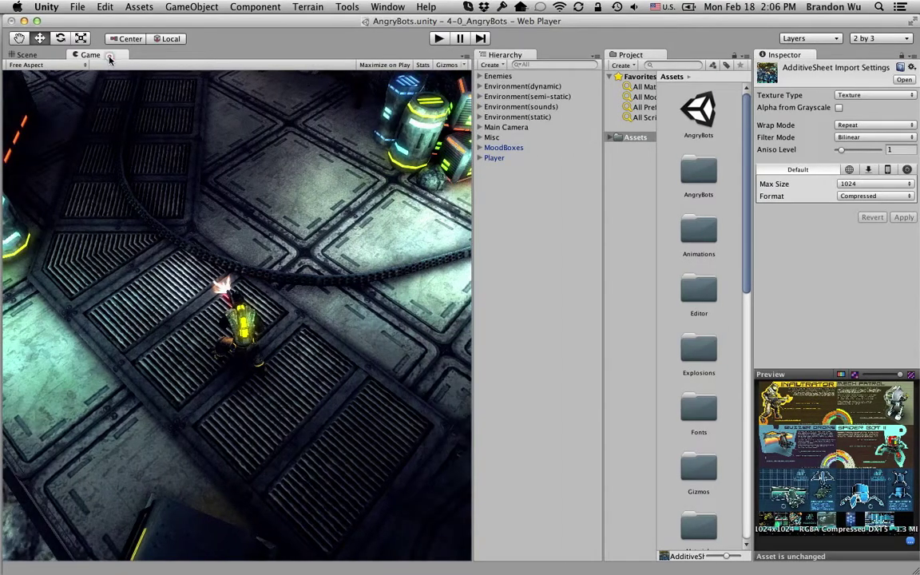
{"action": "left_click_drag", "start_coordinate": [98, 55], "coordinate": [425, 339]}
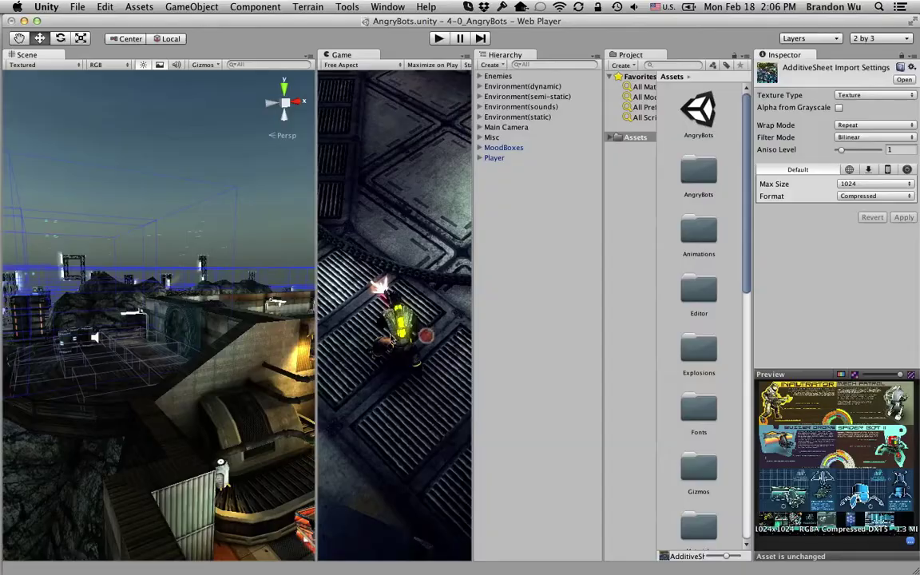
{"action": "left_click_drag", "start_coordinate": [313, 331], "coordinate": [188, 330]}
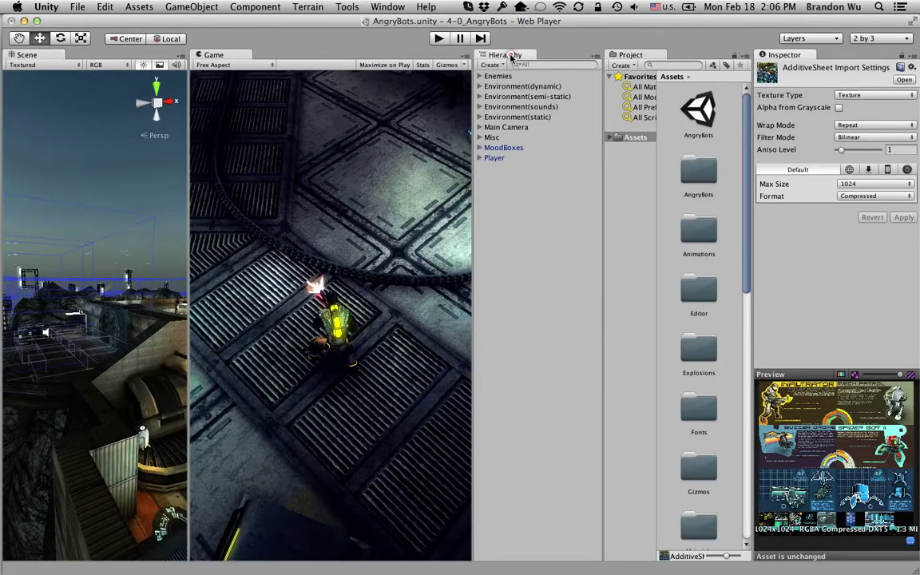
Dock Hierarchy beneath Project, widen the Scene view, and move the Inspector next to Game
{"action": "left_click_drag", "start_coordinate": [502, 54], "coordinate": [672, 432]}
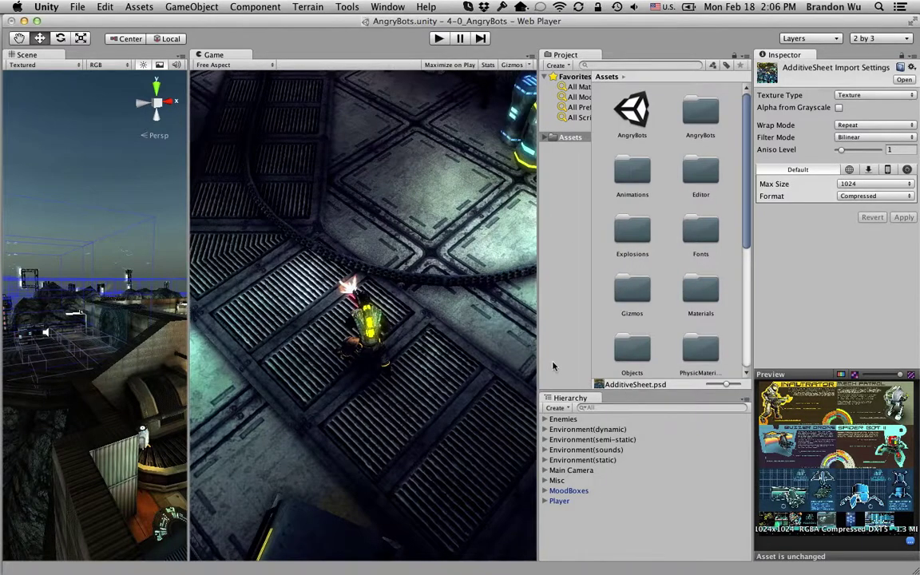
{"action": "left_click_drag", "start_coordinate": [536, 357], "coordinate": [602, 357]}
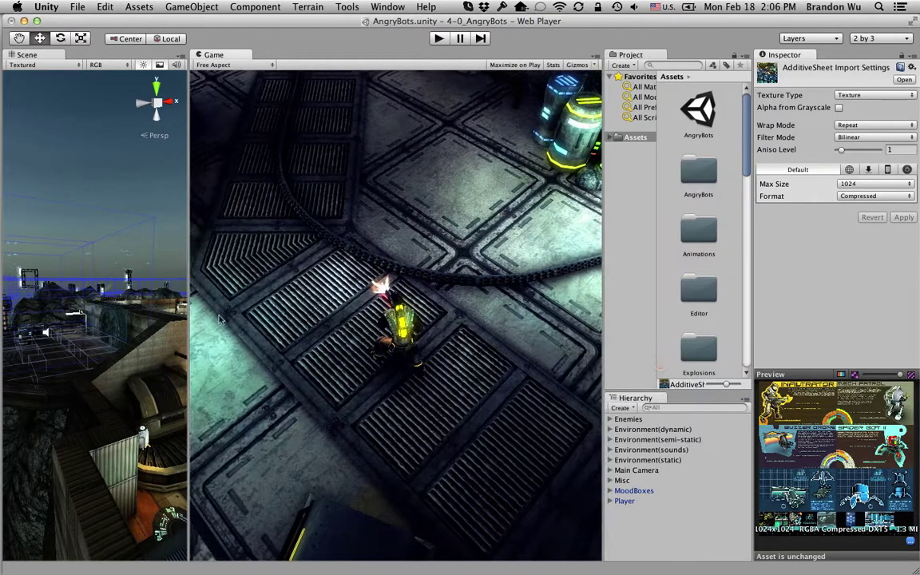
{"action": "left_click_drag", "start_coordinate": [188, 222], "coordinate": [346, 245]}
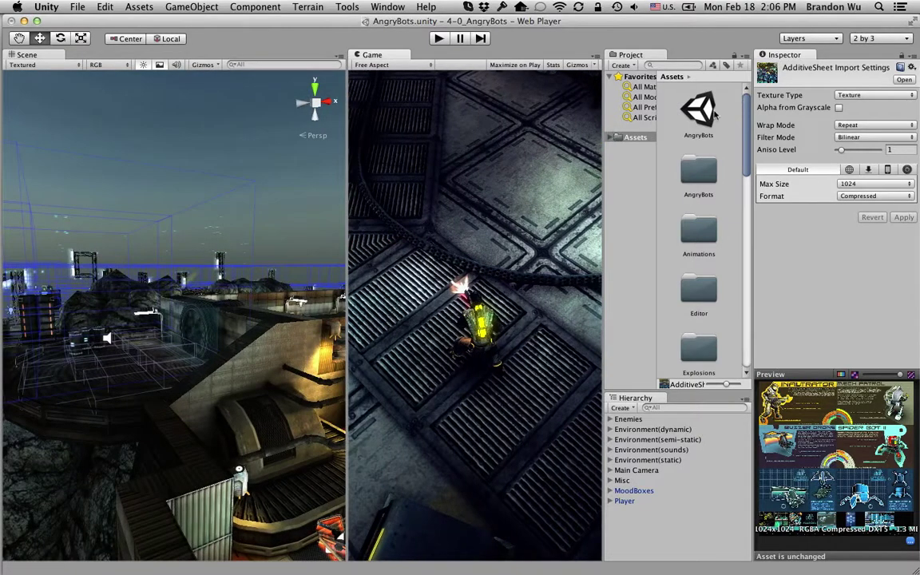
{"action": "left_click_drag", "start_coordinate": [781, 57], "coordinate": [641, 168]}
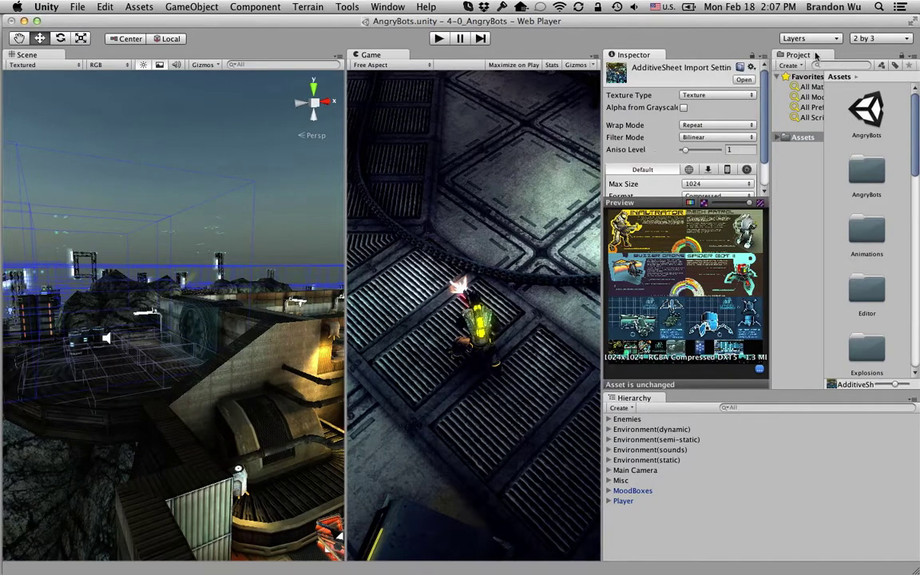
Return to the Default layout and dock the Console as its own pane beside a narrower Project panel
{"action": "left_click", "coordinate": [882, 40]}
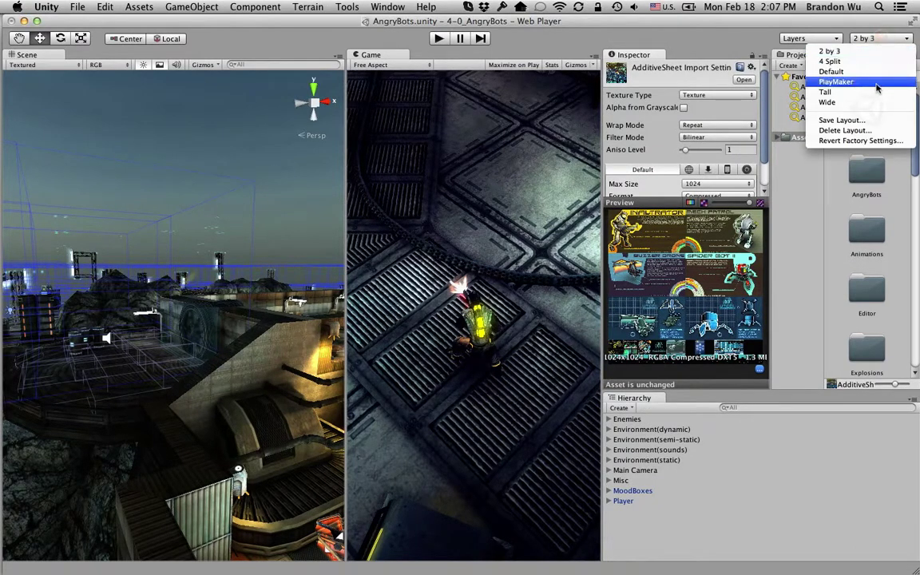
{"action": "left_click", "coordinate": [876, 71]}
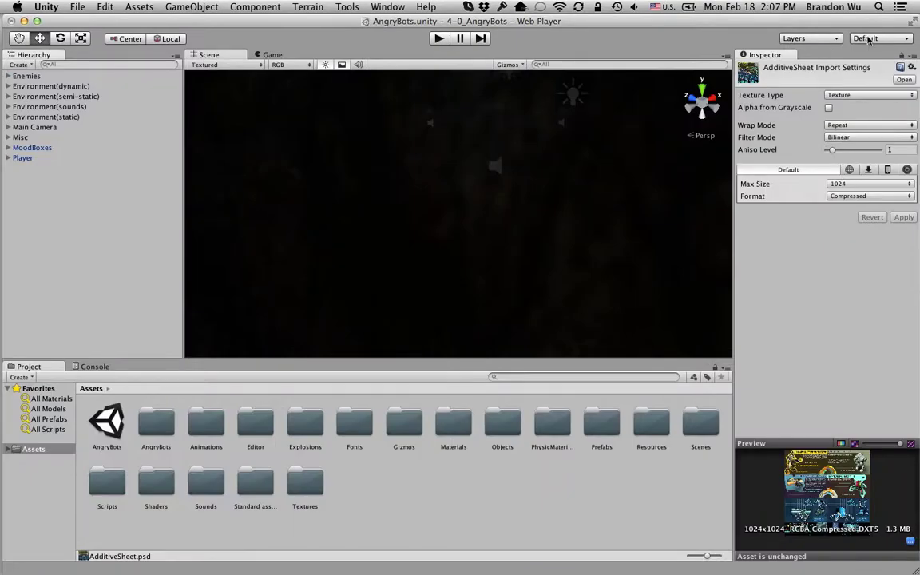
{"action": "left_click", "coordinate": [868, 39]}
{"action": "left_click", "coordinate": [781, 34]}
{"action": "left_click_drag", "start_coordinate": [93, 366], "coordinate": [655, 483]}
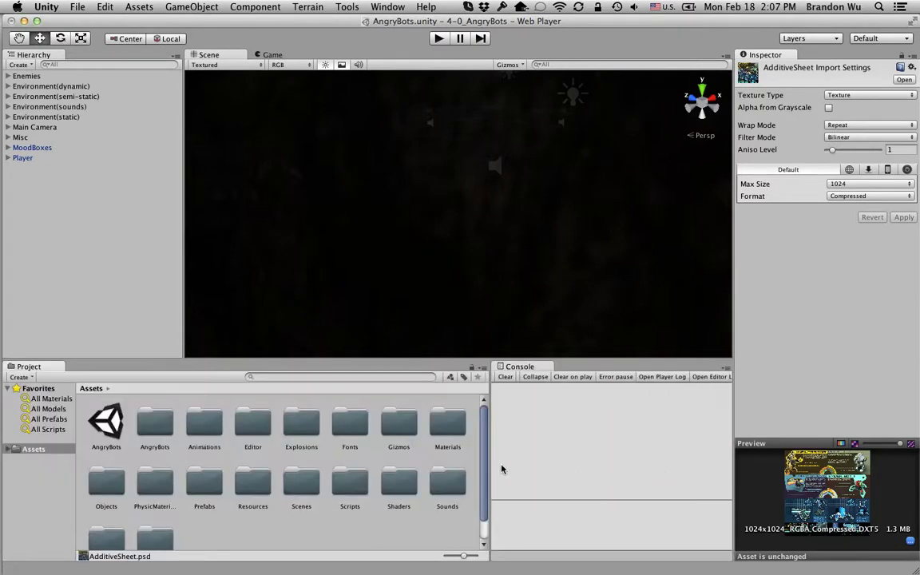
{"action": "left_click_drag", "start_coordinate": [489, 465], "coordinate": [437, 466]}
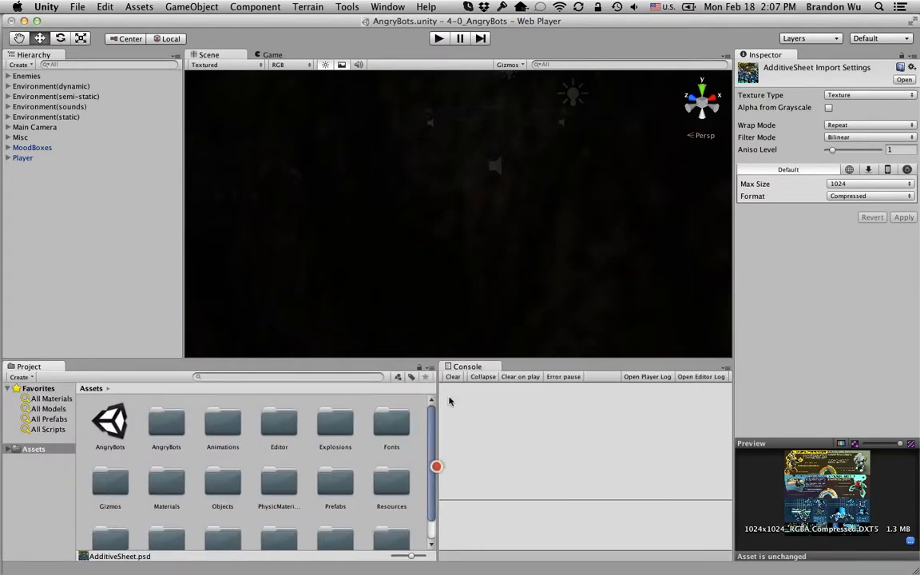
Save the current arrangement as a layout named 'New Layout'
{"action": "left_click", "coordinate": [879, 38]}
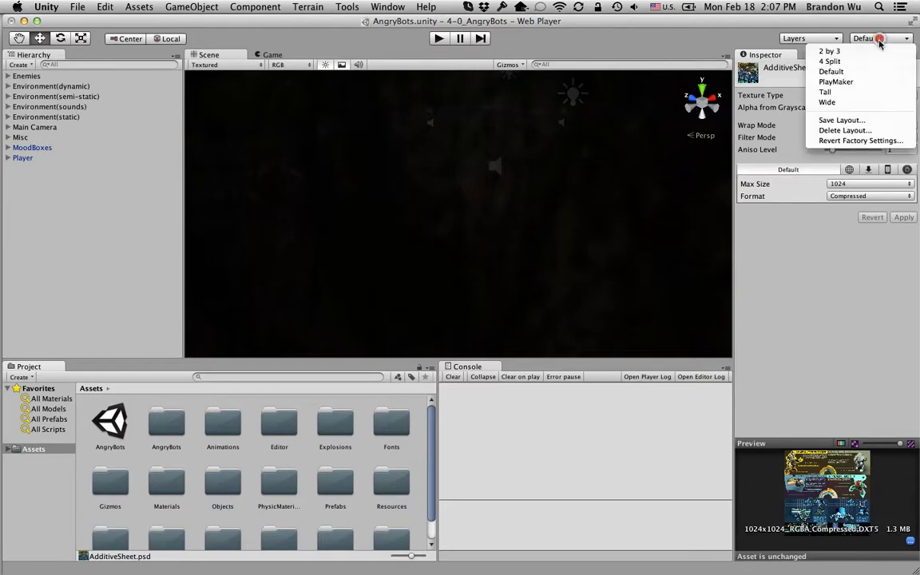
{"action": "left_click", "coordinate": [853, 121]}
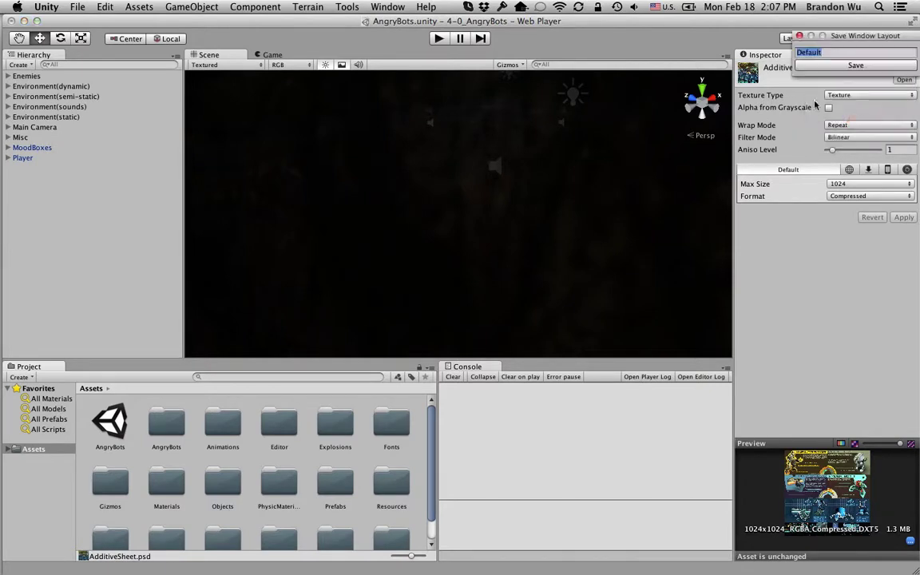
{"action": "type", "text": "Ne"}
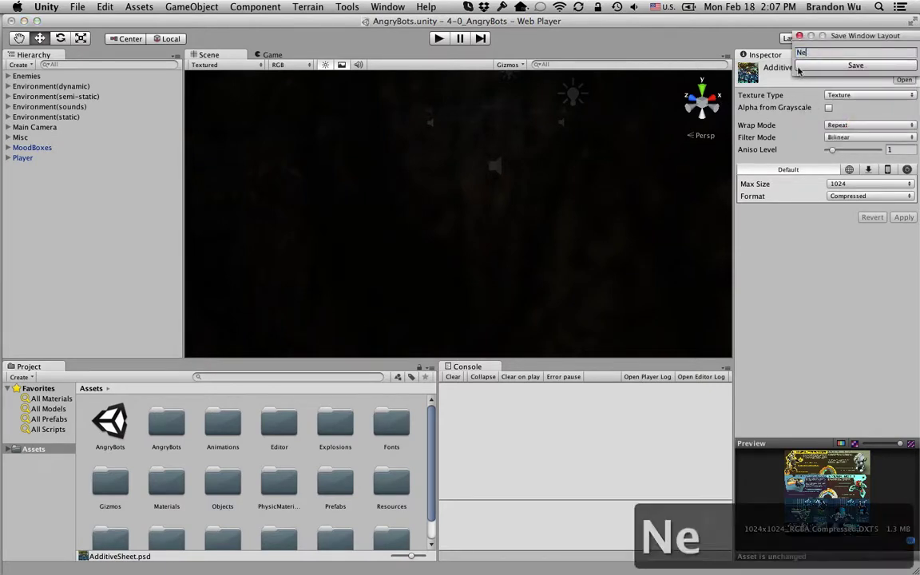
{"action": "type", "text": "w Layout"}
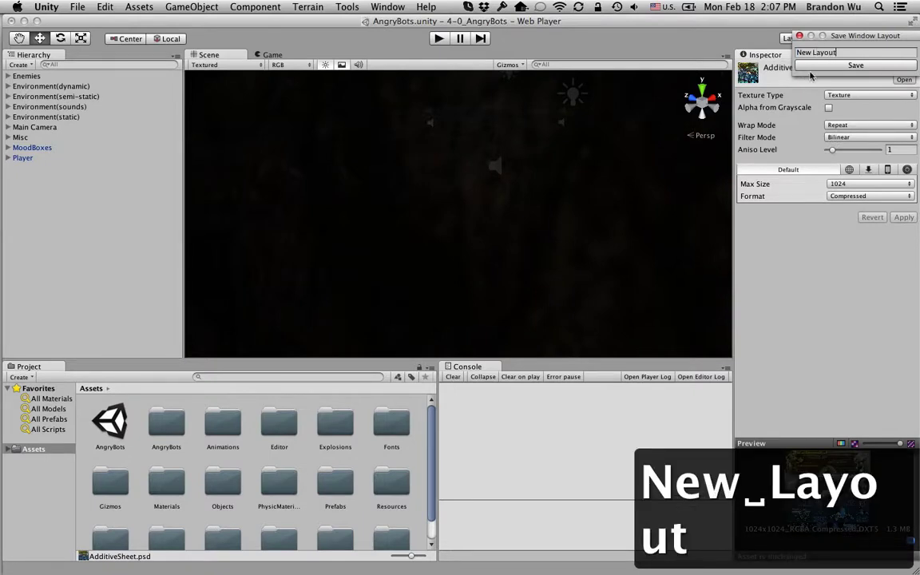
{"action": "left_click", "coordinate": [831, 67]}
Switch between the Default and New Layout presets from the Layout dropdown
{"action": "left_click", "coordinate": [879, 38]}
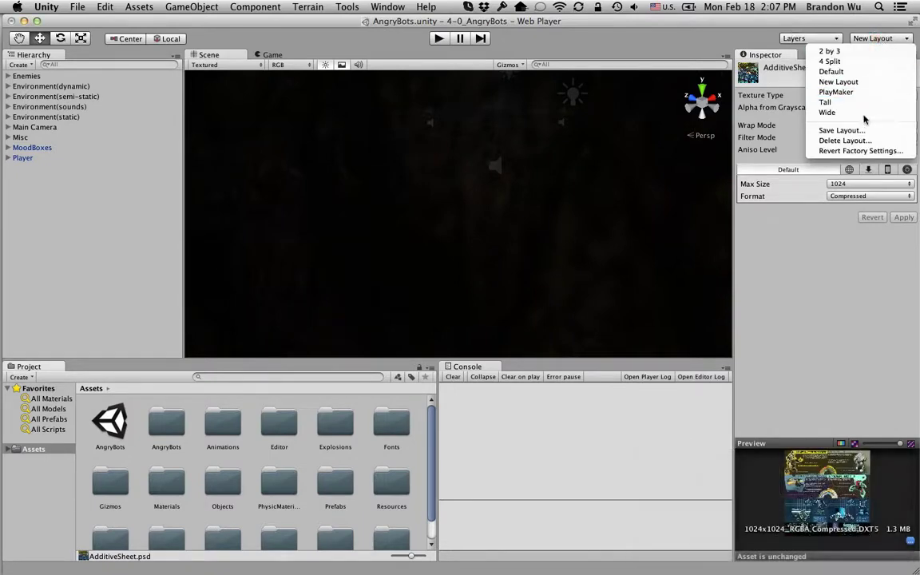
{"action": "left_click", "coordinate": [861, 71]}
{"action": "left_click", "coordinate": [878, 38]}
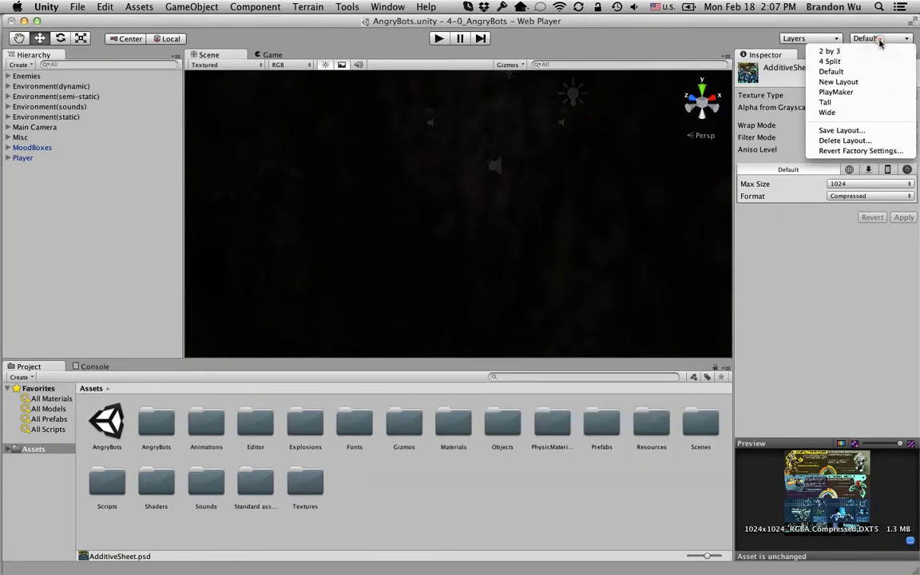
{"action": "left_click", "coordinate": [870, 83]}
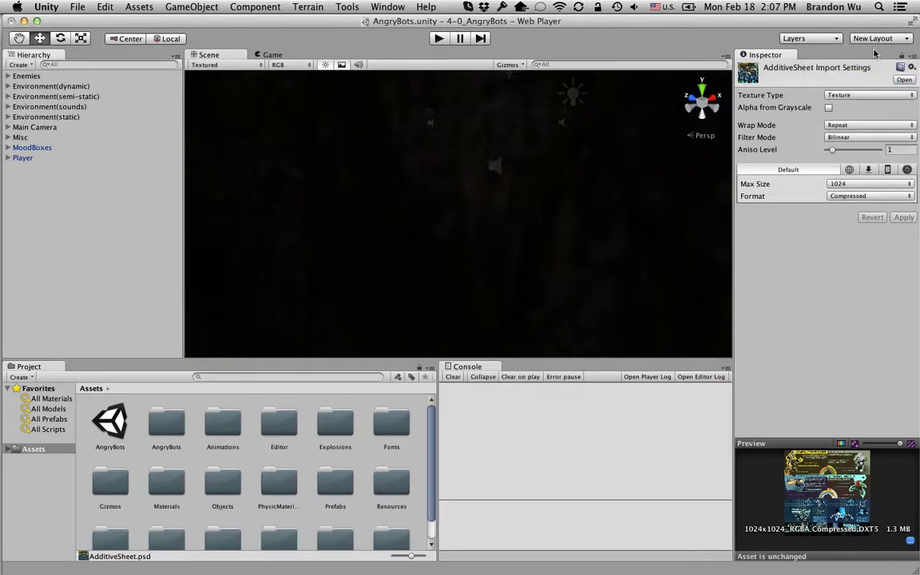
{"action": "left_click", "coordinate": [878, 39]}
{"action": "key", "text": "Escape"}
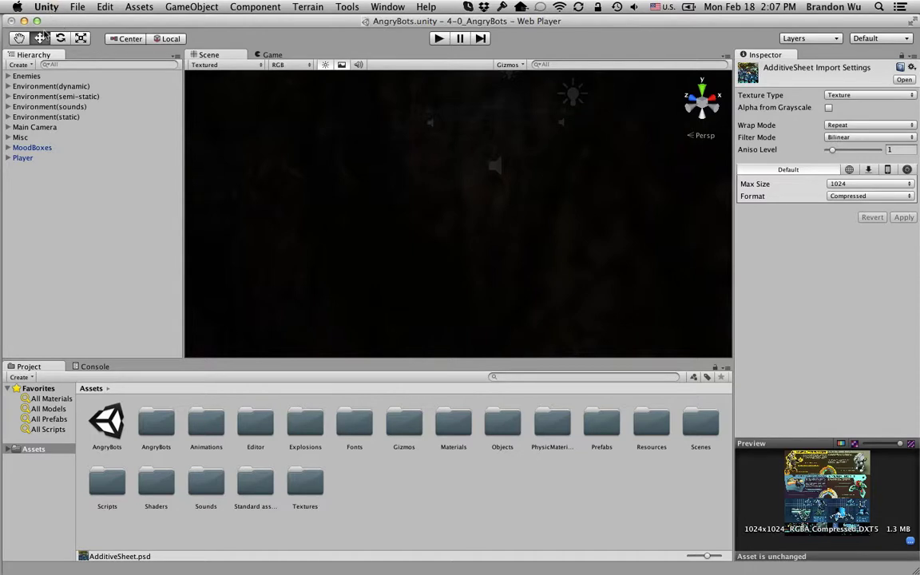
In Unity Preferences, set the editor skin to Dark
{"action": "left_click", "coordinate": [46, 7]}
{"action": "left_click", "coordinate": [64, 36]}
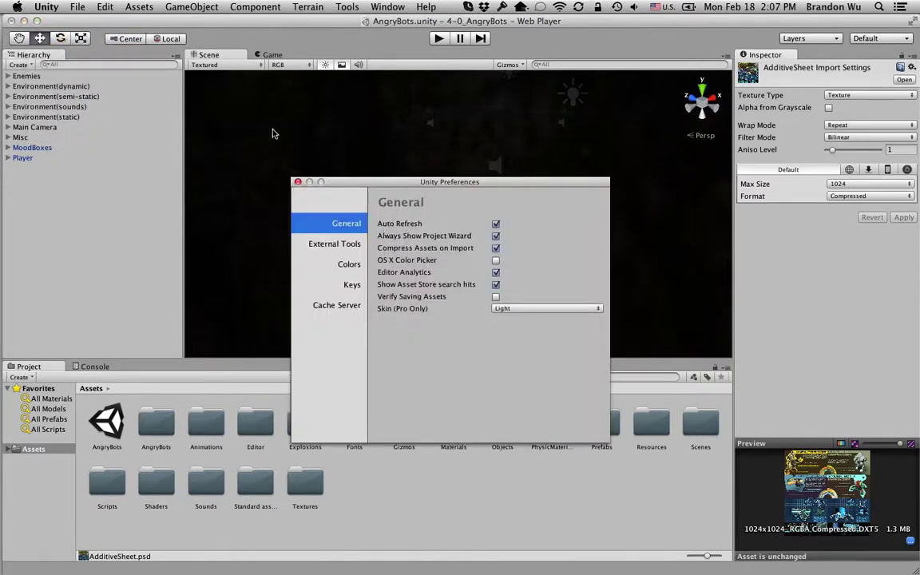
{"action": "left_click", "coordinate": [511, 309]}
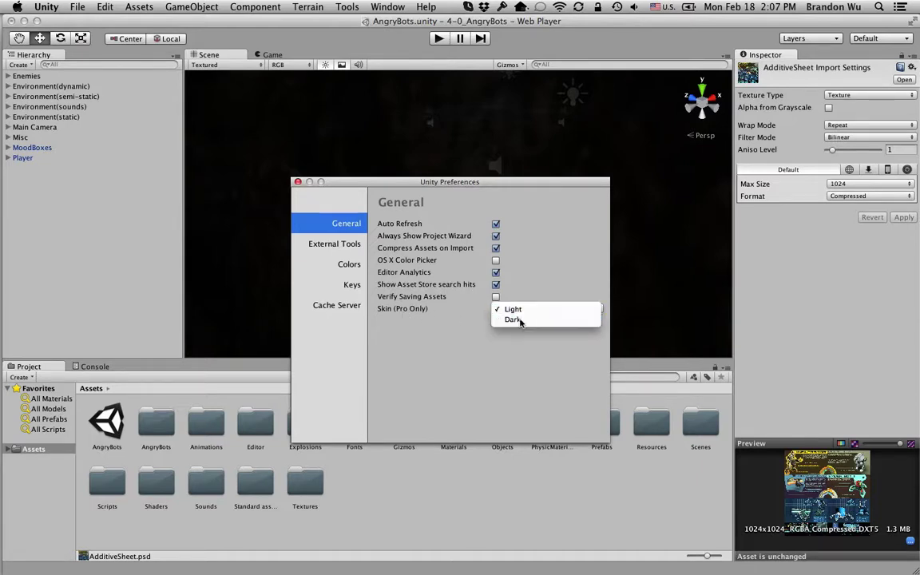
{"action": "left_click", "coordinate": [519, 320]}
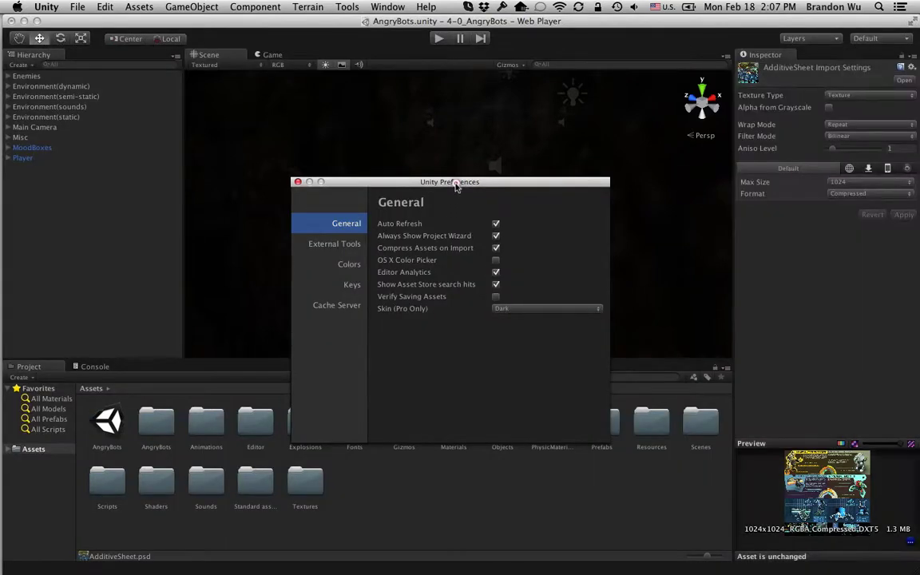
{"action": "left_click_drag", "start_coordinate": [455, 185], "coordinate": [471, 221]}
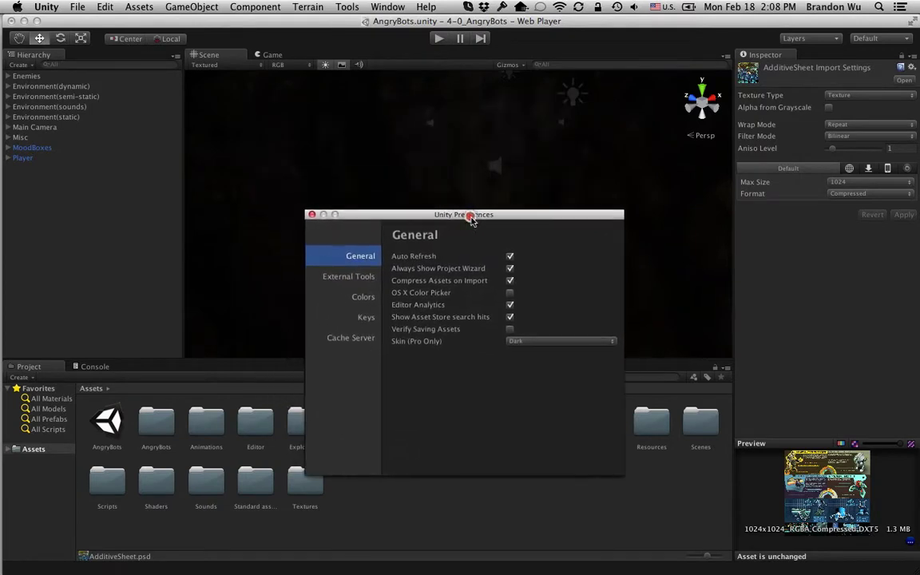
Set the skin back to Light, close Preferences, and fly the Scene camera across the level
{"action": "left_click", "coordinate": [563, 341]}
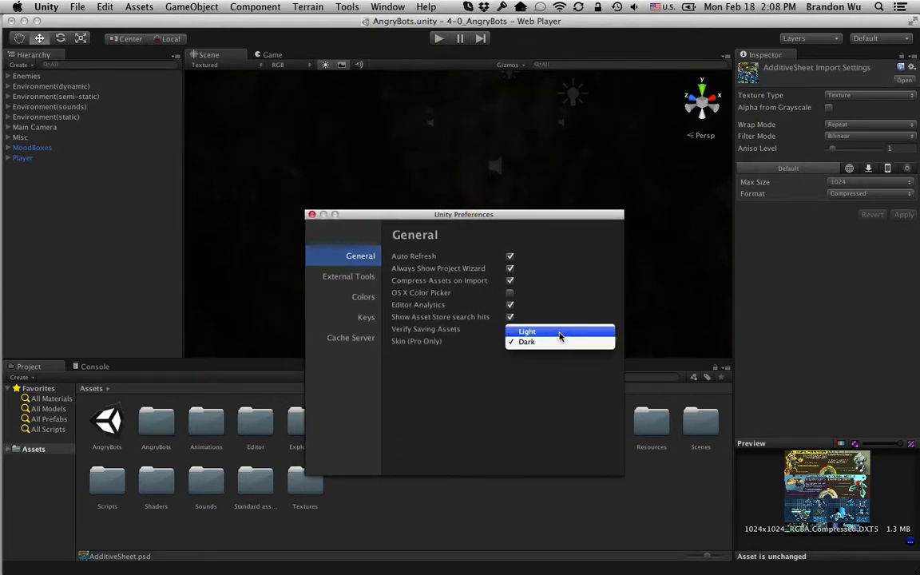
{"action": "left_click", "coordinate": [559, 334]}
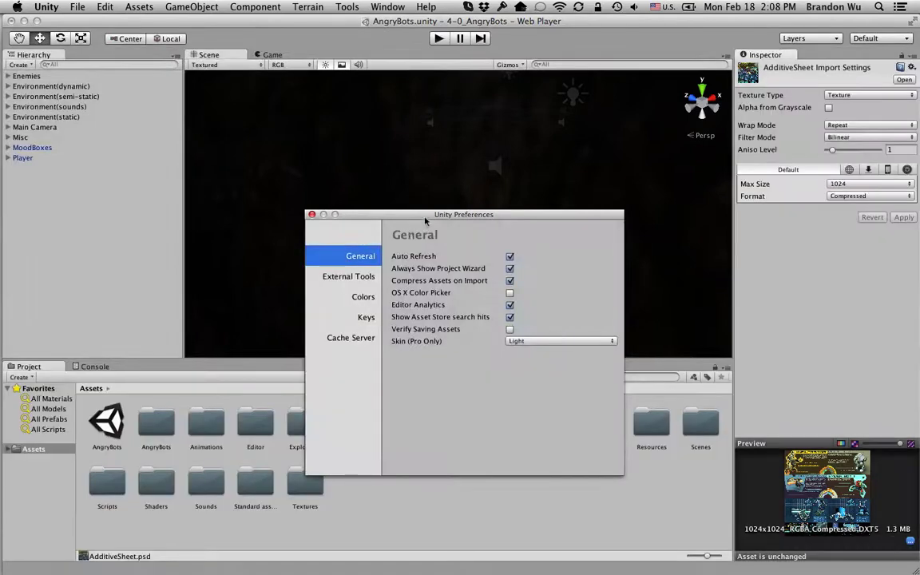
{"action": "left_click_drag", "start_coordinate": [426, 221], "coordinate": [382, 229]}
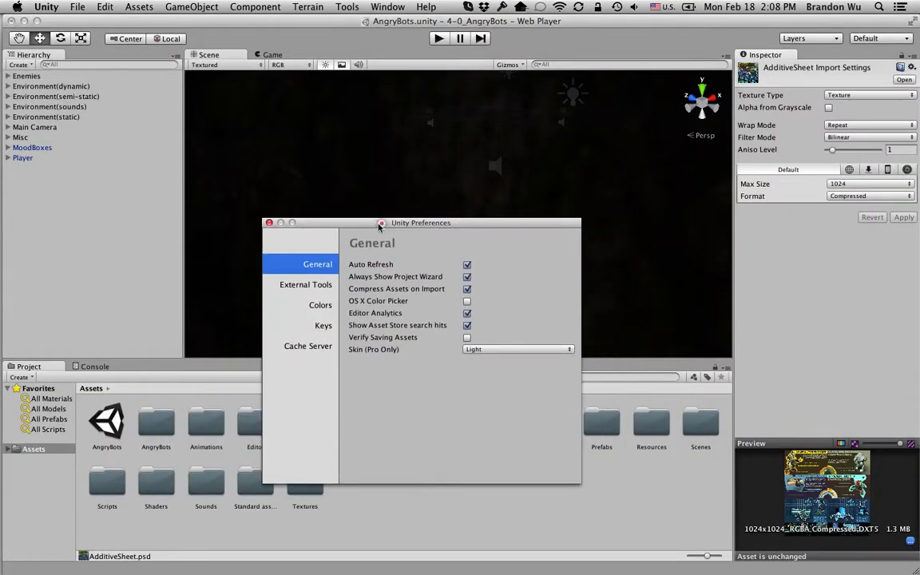
{"action": "left_click", "coordinate": [270, 223]}
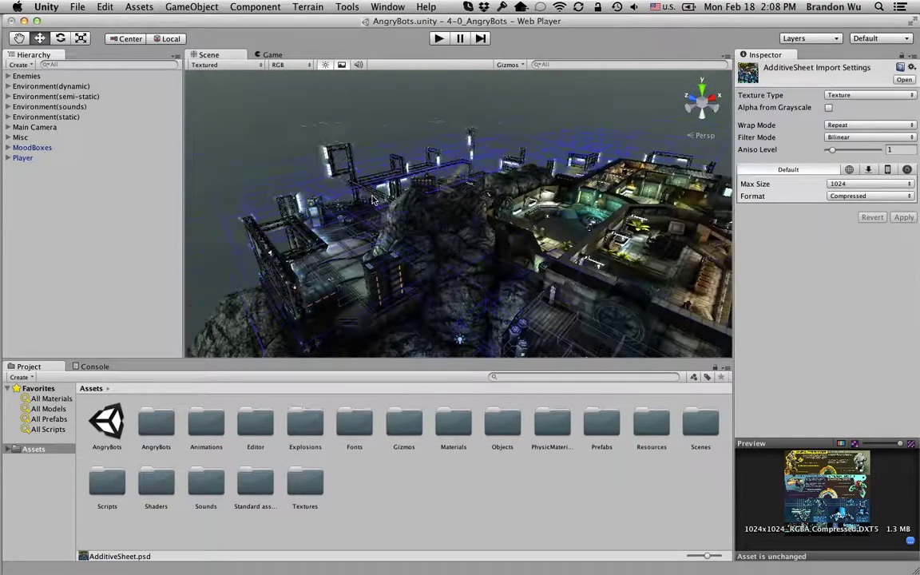
{"action": "right_click_drag", "start_coordinate": [373, 199], "coordinate": [614, 194]}
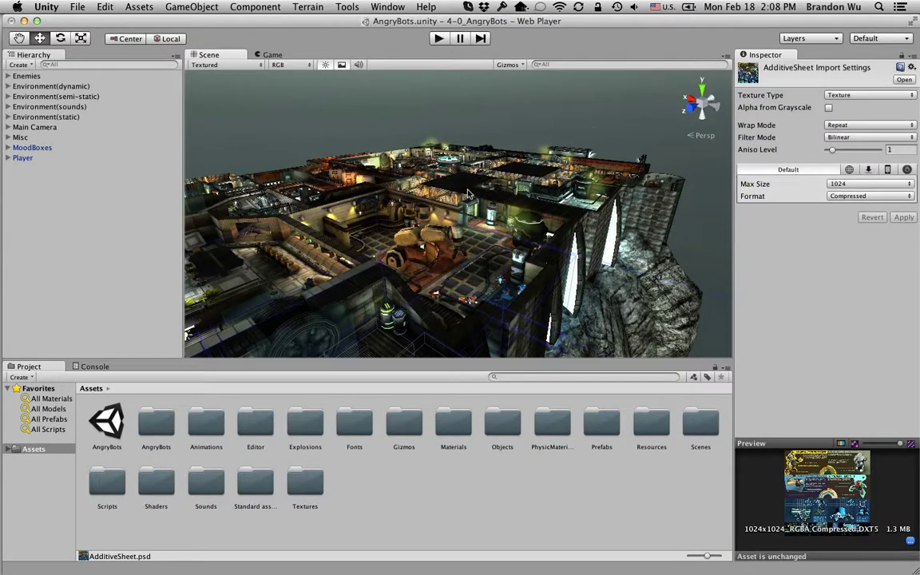